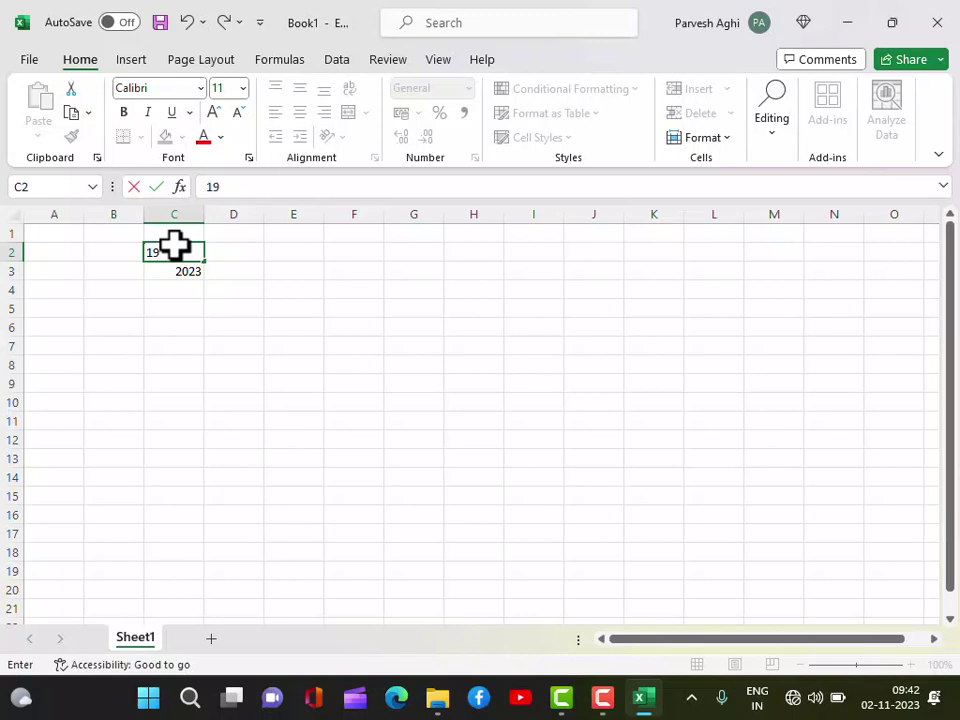
Enter 1979 in C2 and the formula =+C3-C2 in C4, returning 44 years
{"action": "type", "text": "9"}
{"action": "key", "text": "Tab"}
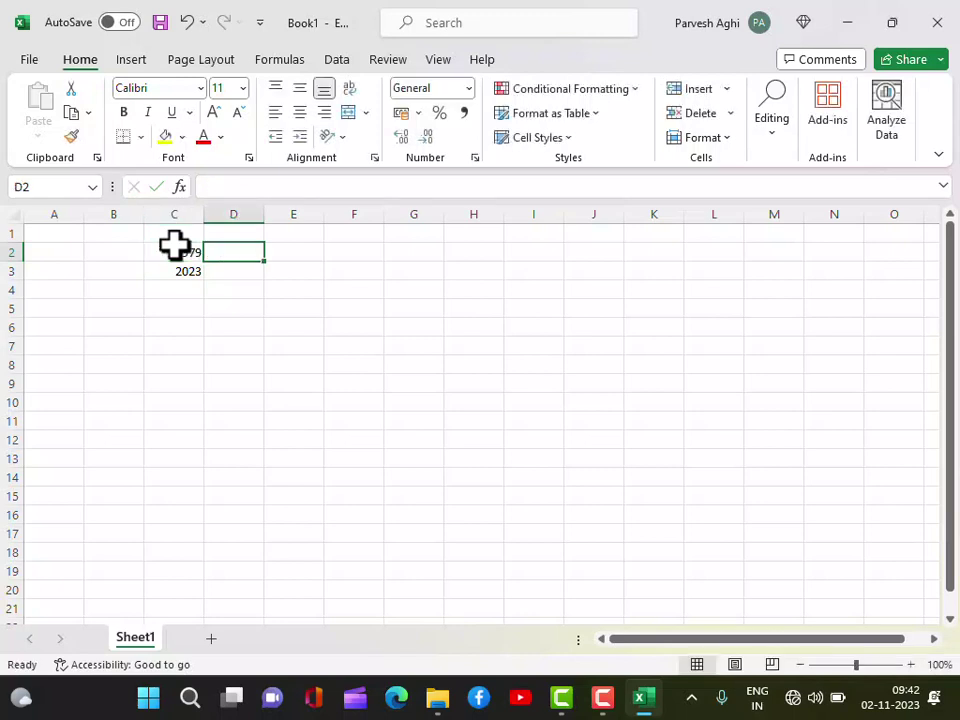
{"action": "key", "text": "Down"}
{"action": "key", "text": "Left"}
{"action": "key", "text": "Down"}
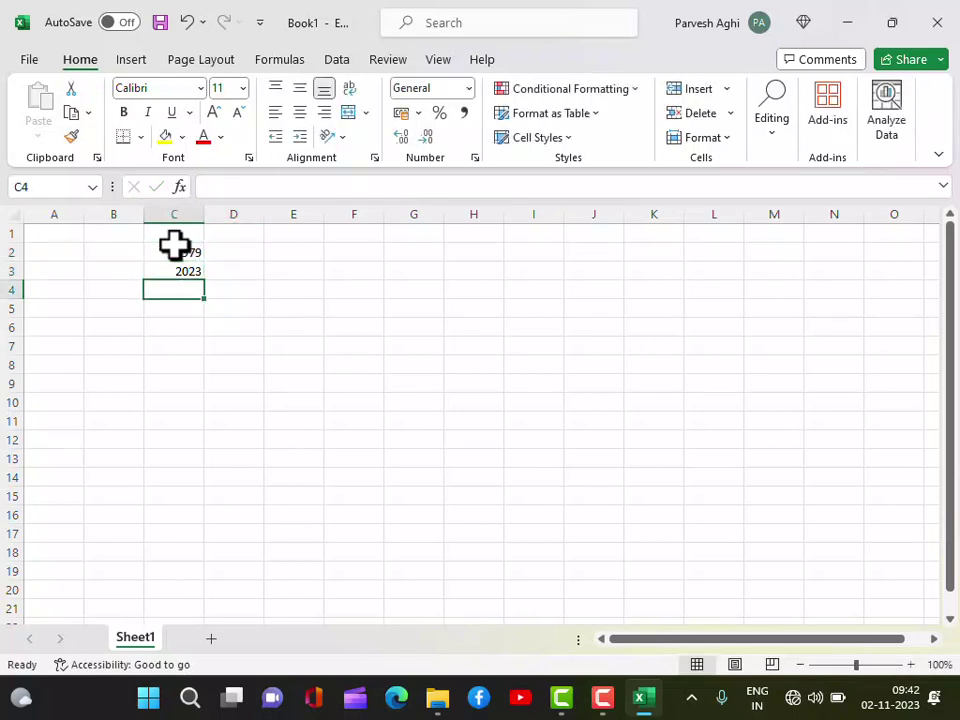
{"action": "type", "text": "+"}
{"action": "key", "text": "Up"}
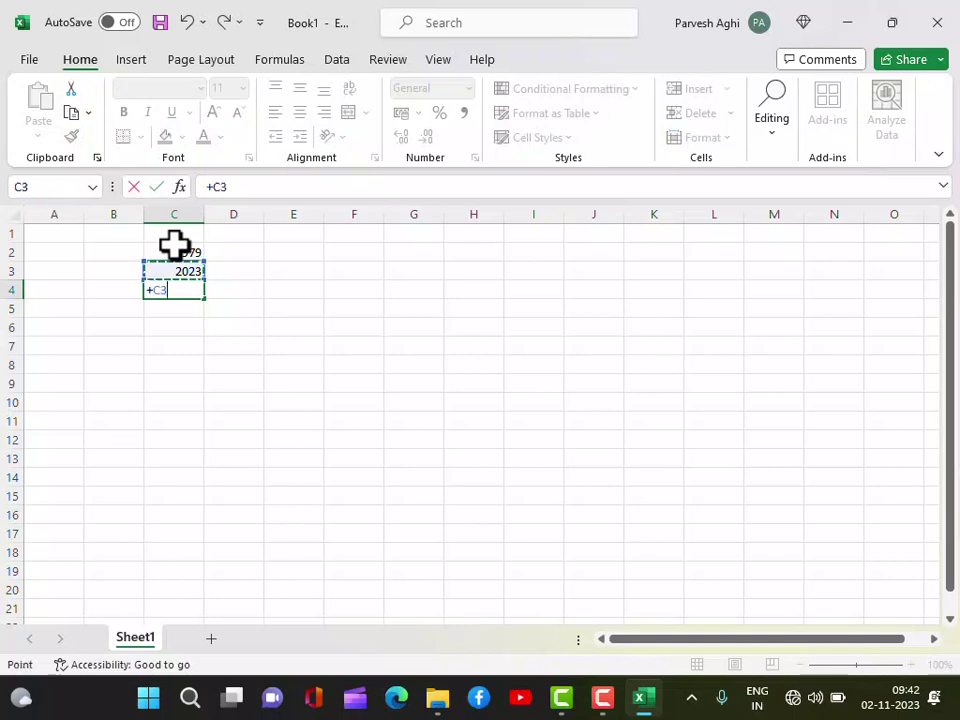
{"action": "type", "text": "-"}
{"action": "left_click", "coordinate": [174, 248]}
{"action": "key", "text": "Return"}
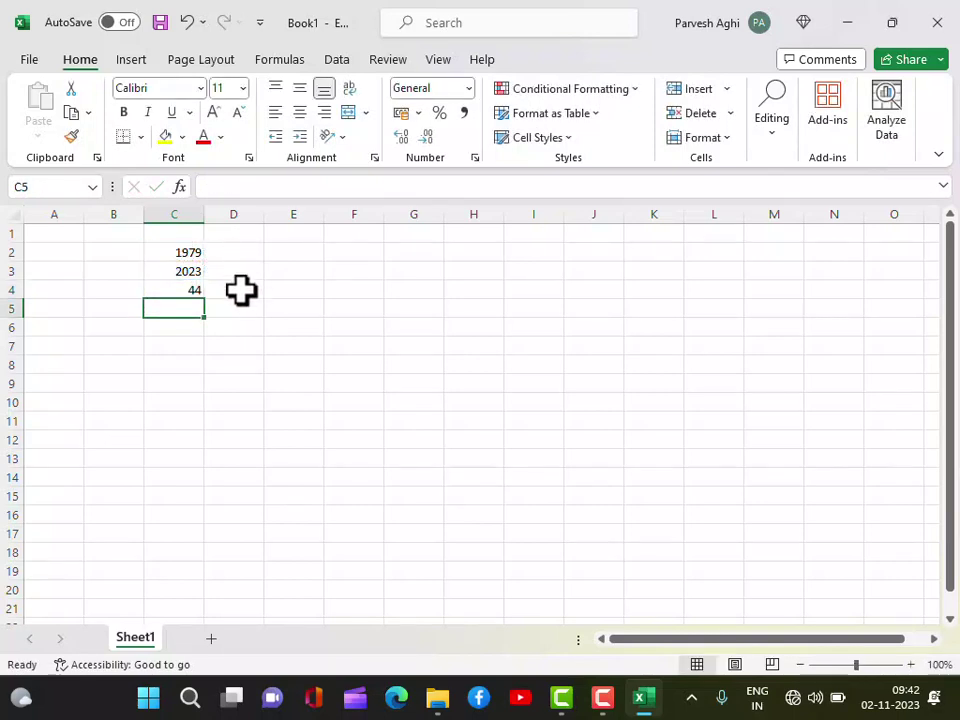
Head column D 'sensex' and enter 100 and 63000 as the 1979 and 2023 values
{"action": "left_click", "coordinate": [236, 252]}
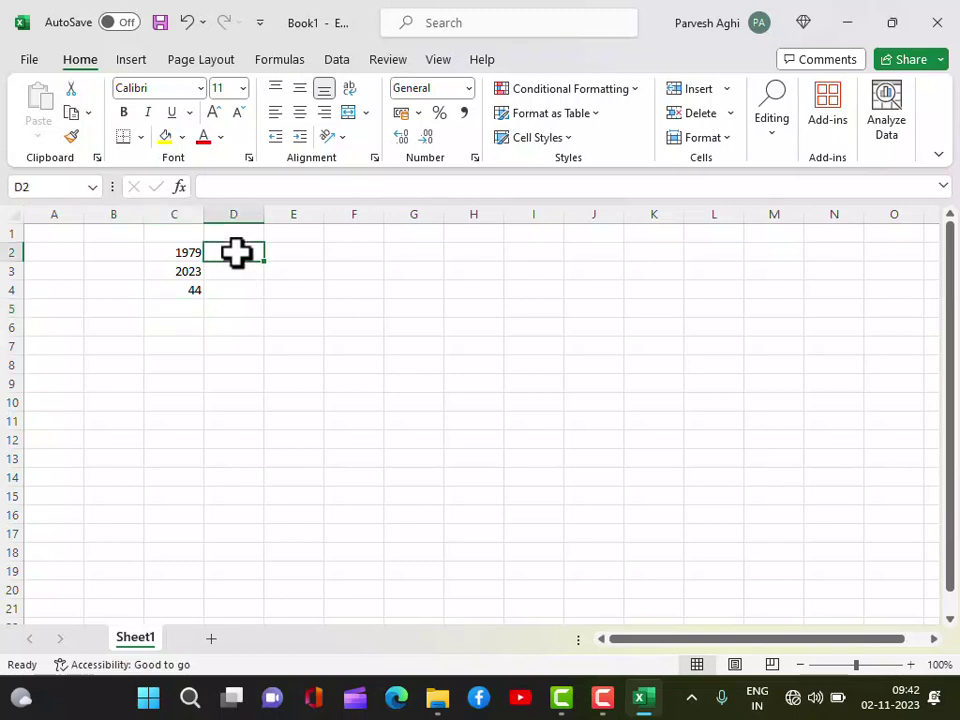
{"action": "key", "text": "Up"}
{"action": "type", "text": "sem\\"}
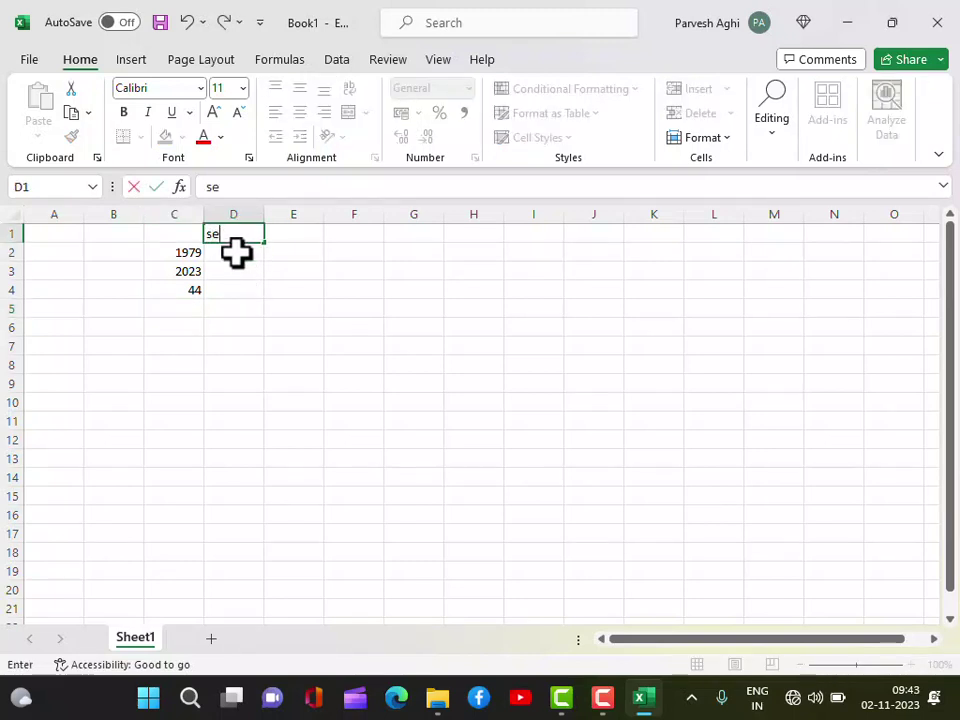
{"action": "key", "text": "BackSpace"}
{"action": "key", "text": "BackSpace"}
{"action": "type", "text": "nsex"}
{"action": "key", "text": "Return"}
{"action": "type", "text": "100"}
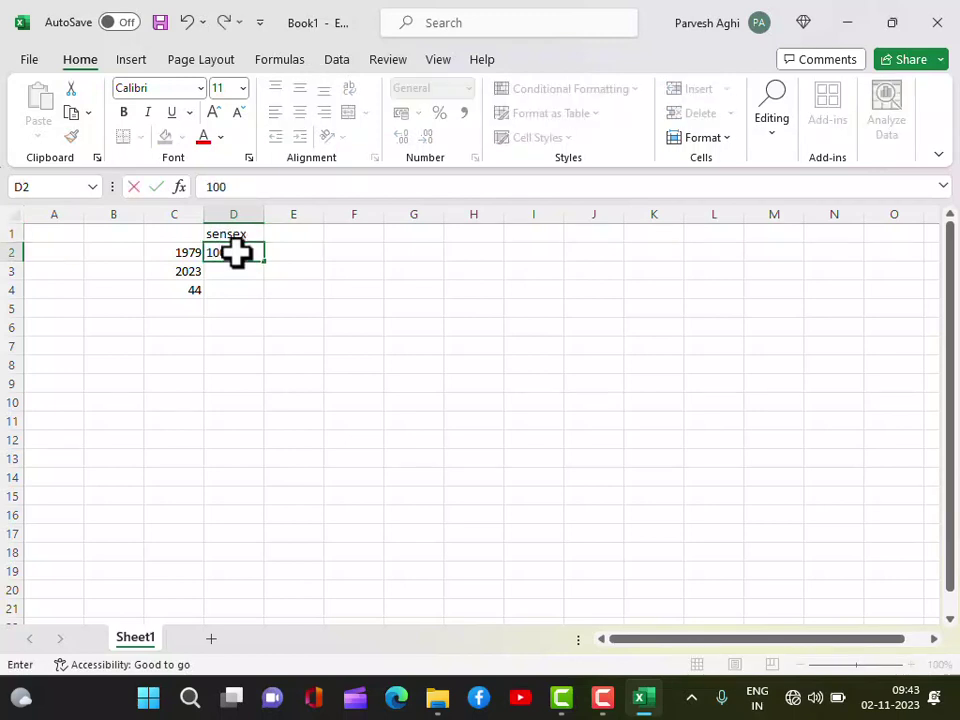
{"action": "key", "text": "Return"}
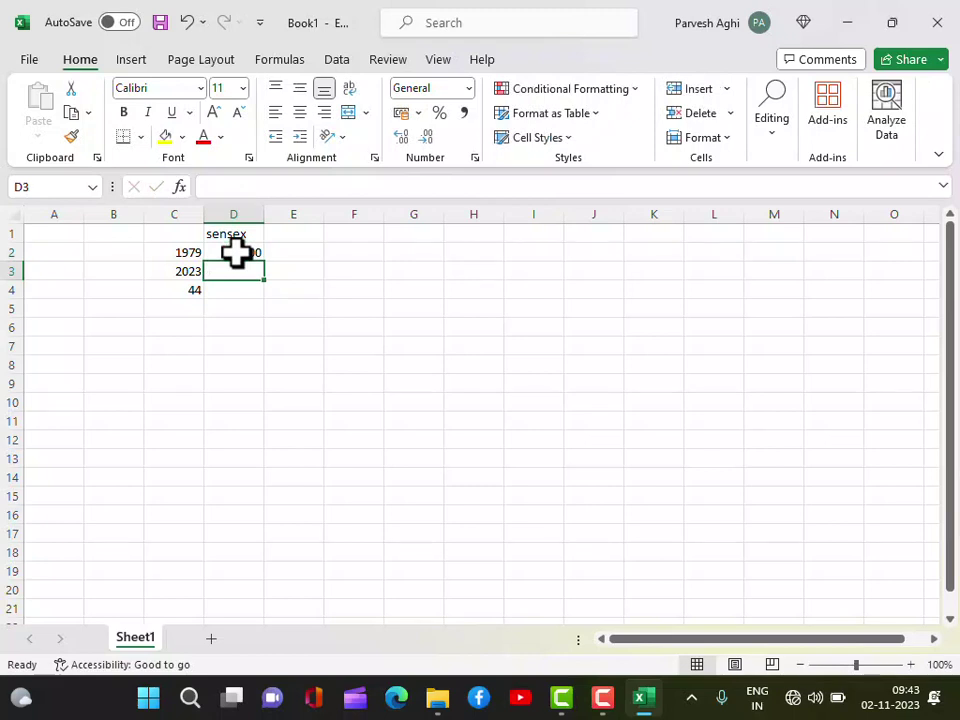
{"action": "type", "text": "63000"}
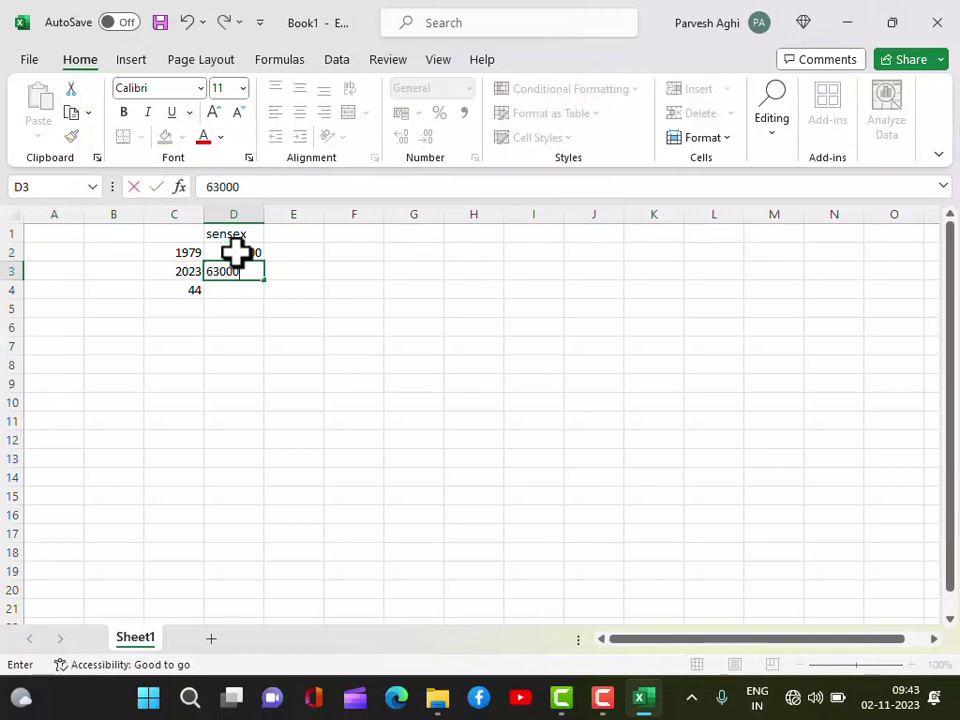
{"action": "key", "text": "Return"}
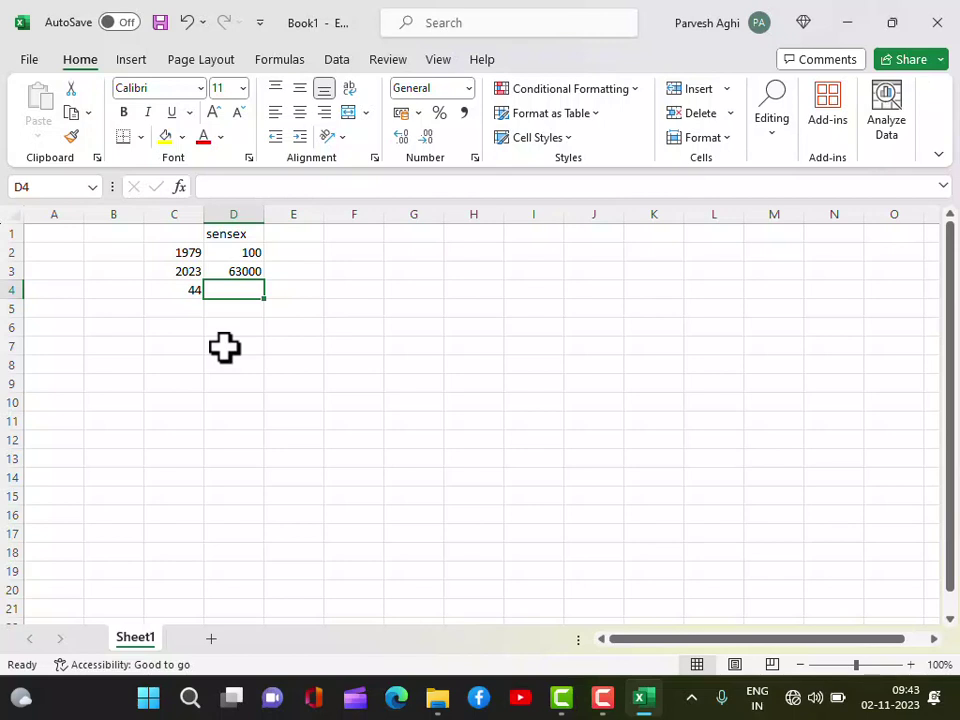
Start a RATE formula in D4 from the Formulas tab's Recently Used functions
{"action": "left_click", "coordinate": [275, 62]}
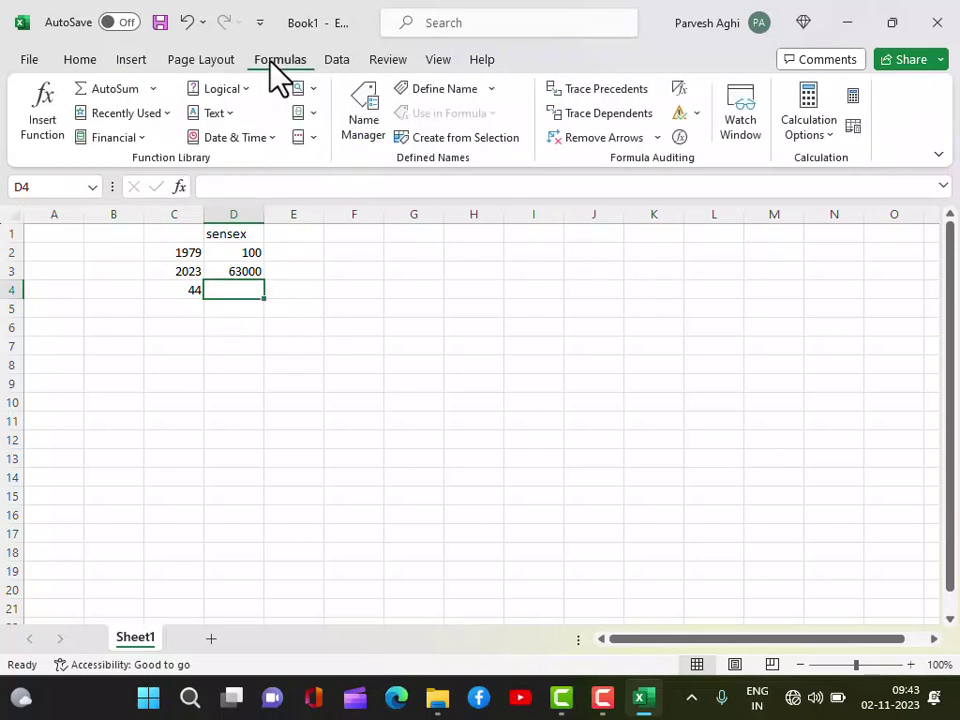
{"action": "left_click", "coordinate": [128, 140]}
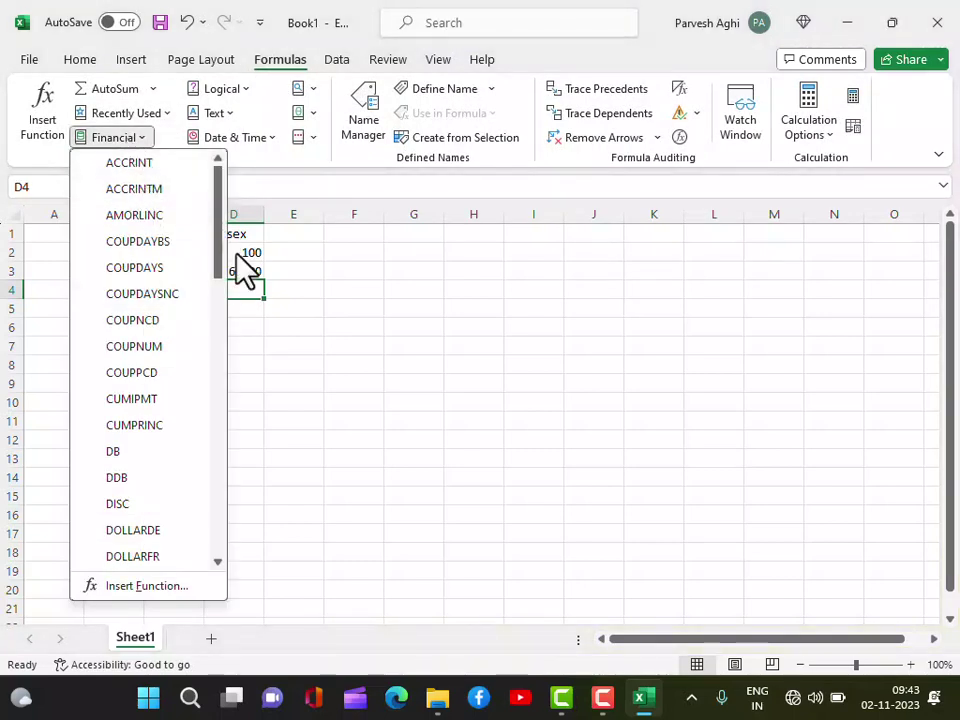
{"action": "left_click_drag", "start_coordinate": [219, 251], "coordinate": [219, 328]}
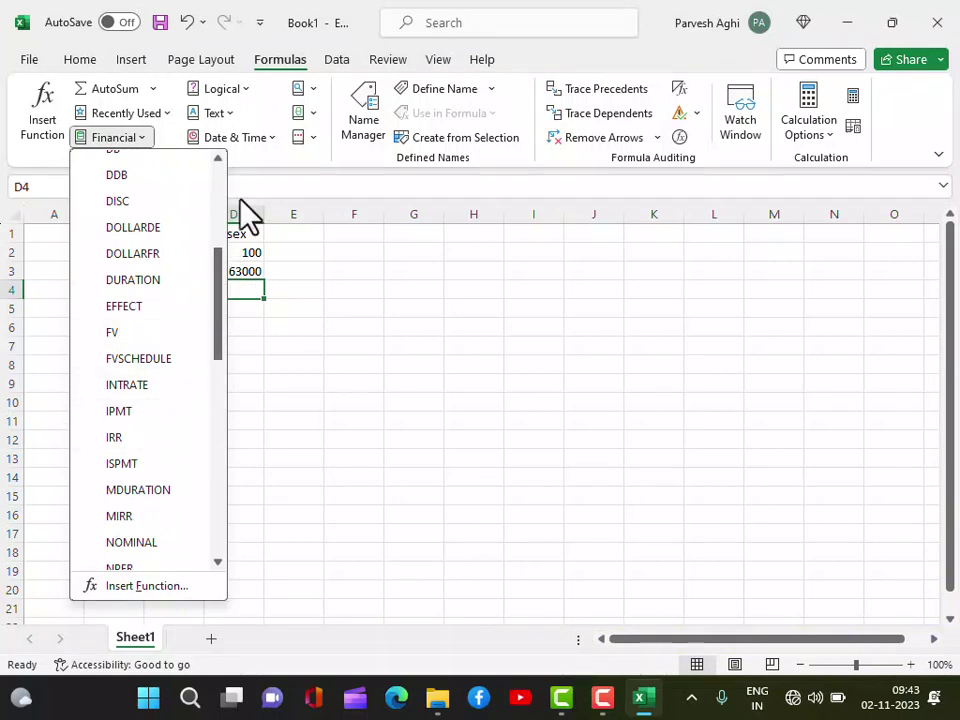
{"action": "left_click", "coordinate": [281, 62]}
{"action": "left_click", "coordinate": [157, 113]}
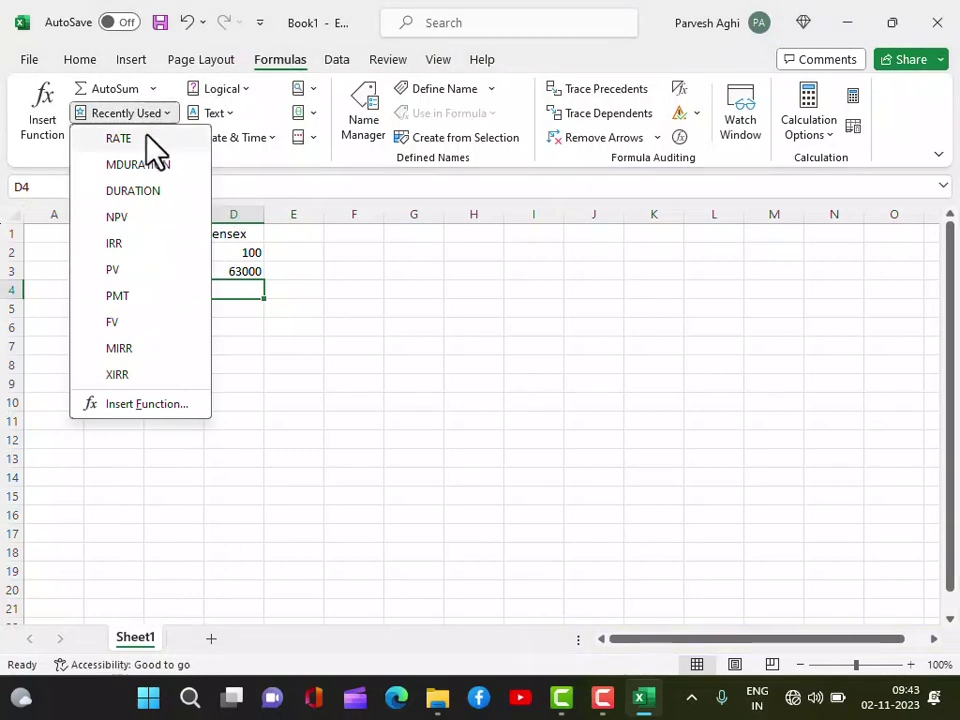
{"action": "left_click", "coordinate": [143, 137]}
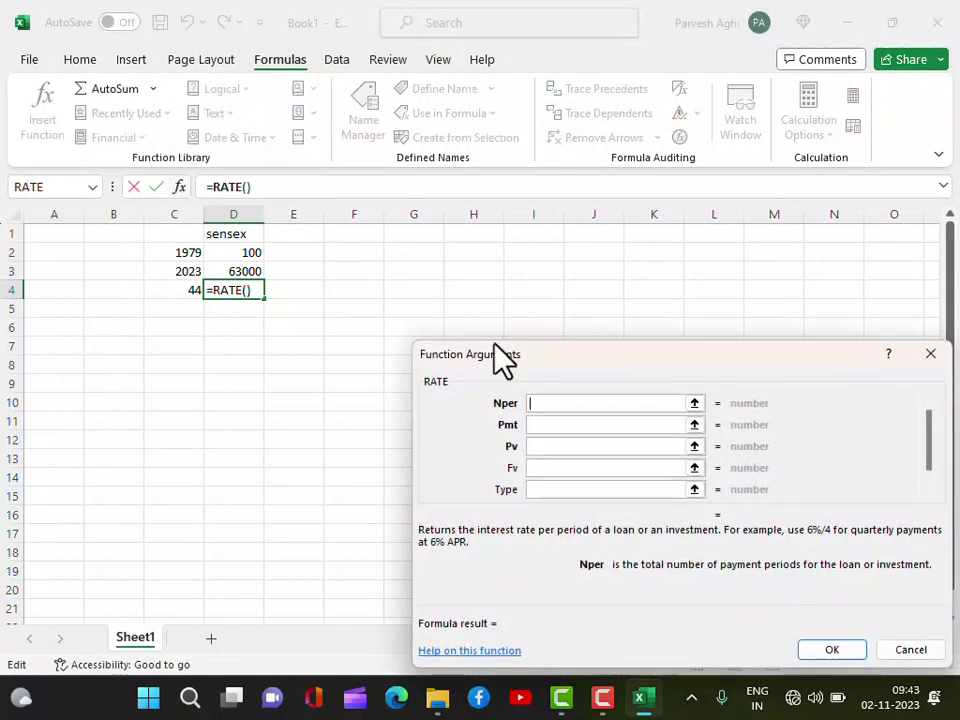
Fill RATE with Nper 44 and Pv -D2, giving =RATE(44,,-D2)
{"action": "left_click", "coordinate": [183, 289]}
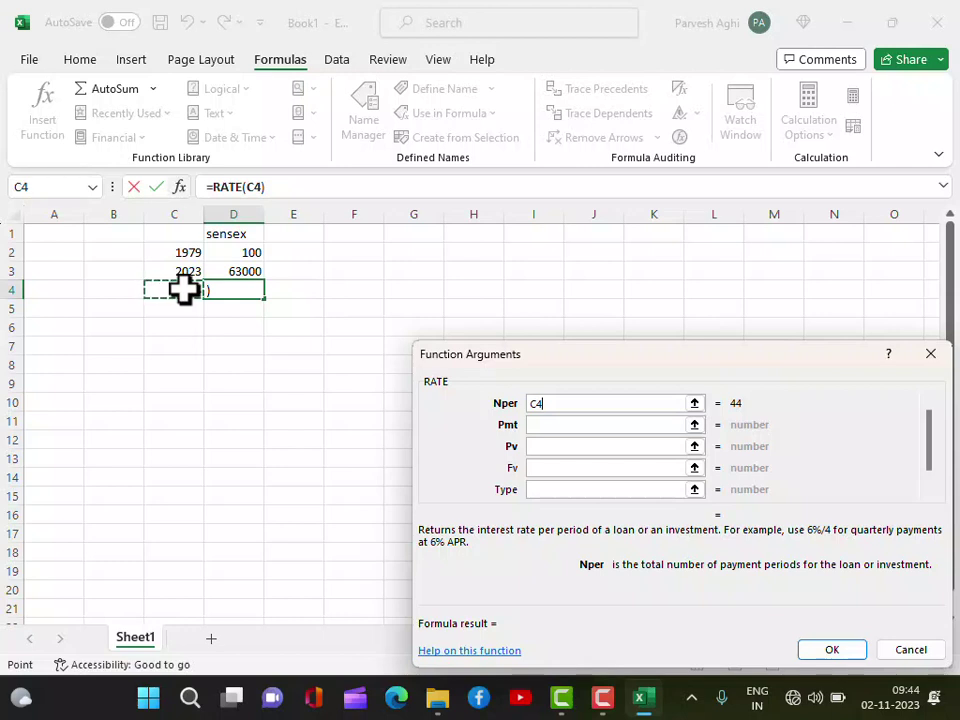
{"action": "key", "text": "BackSpace"}
{"action": "key", "text": "BackSpace"}
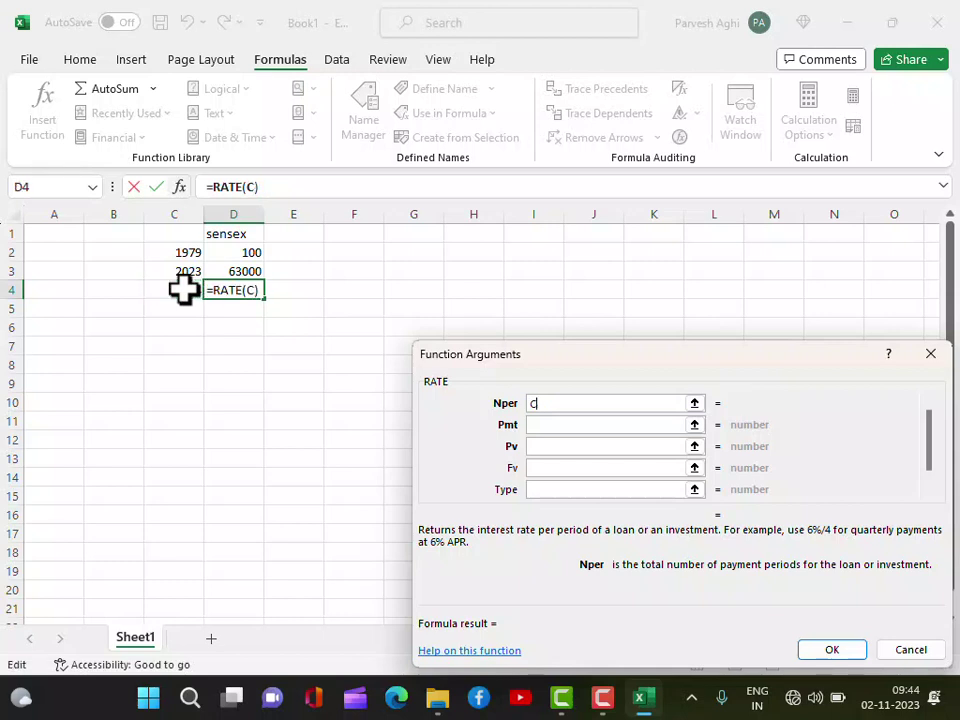
{"action": "type", "text": "44"}
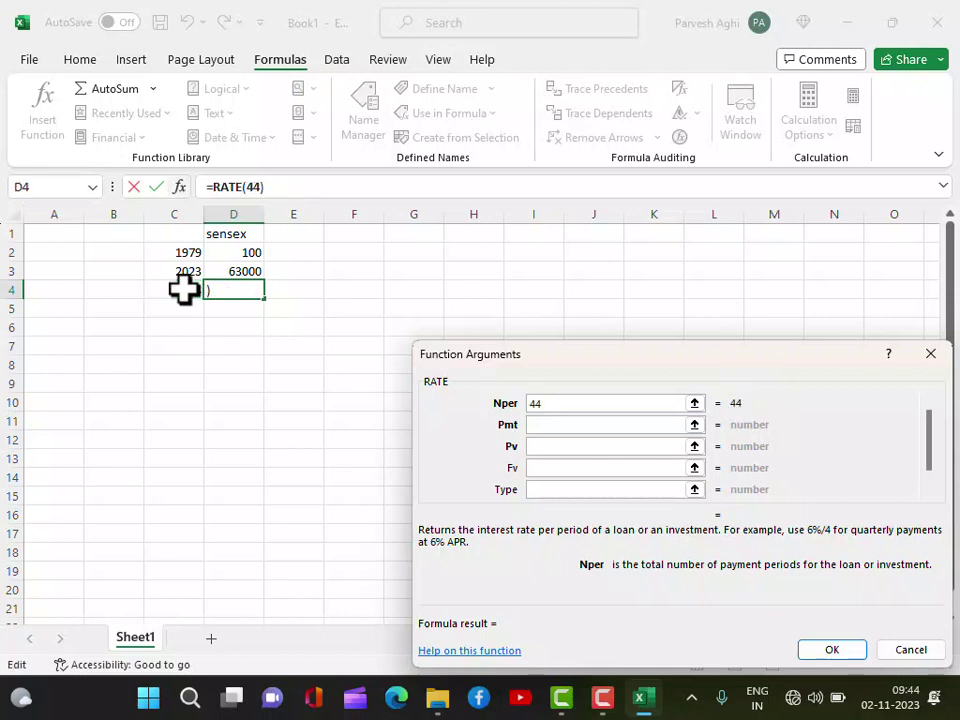
{"action": "left_click", "coordinate": [552, 447]}
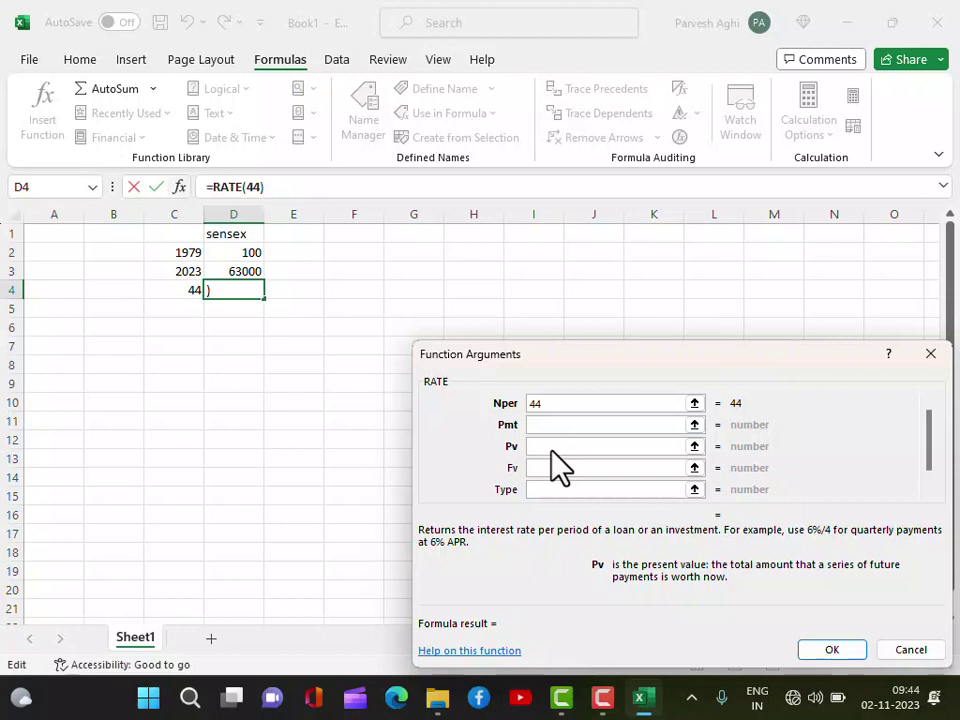
{"action": "type", "text": "-"}
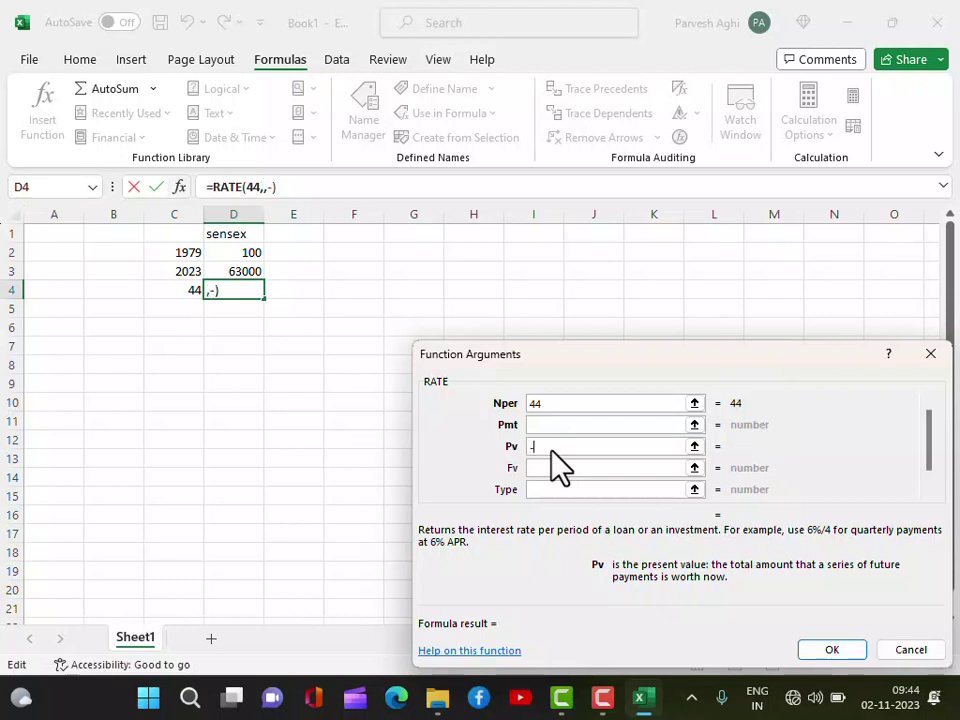
{"action": "left_click", "coordinate": [245, 258]}
{"action": "key", "text": "Return"}
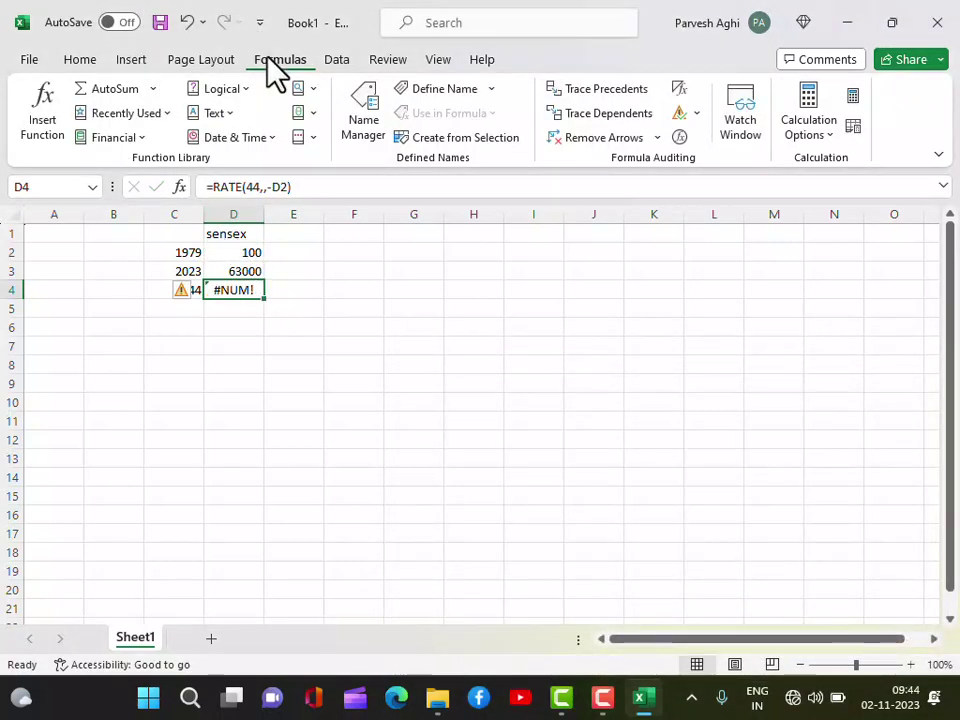
Add a second RATE term to D4 with Nper 44, Pv -100 and Fv 63000
{"action": "left_click", "coordinate": [125, 114]}
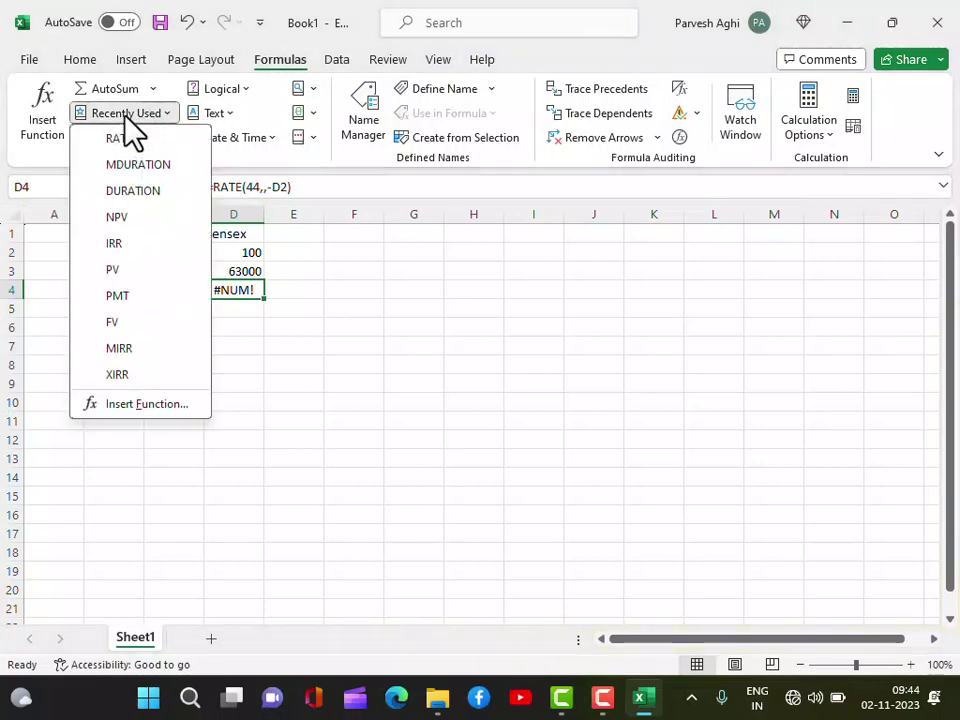
{"action": "left_click", "coordinate": [126, 137]}
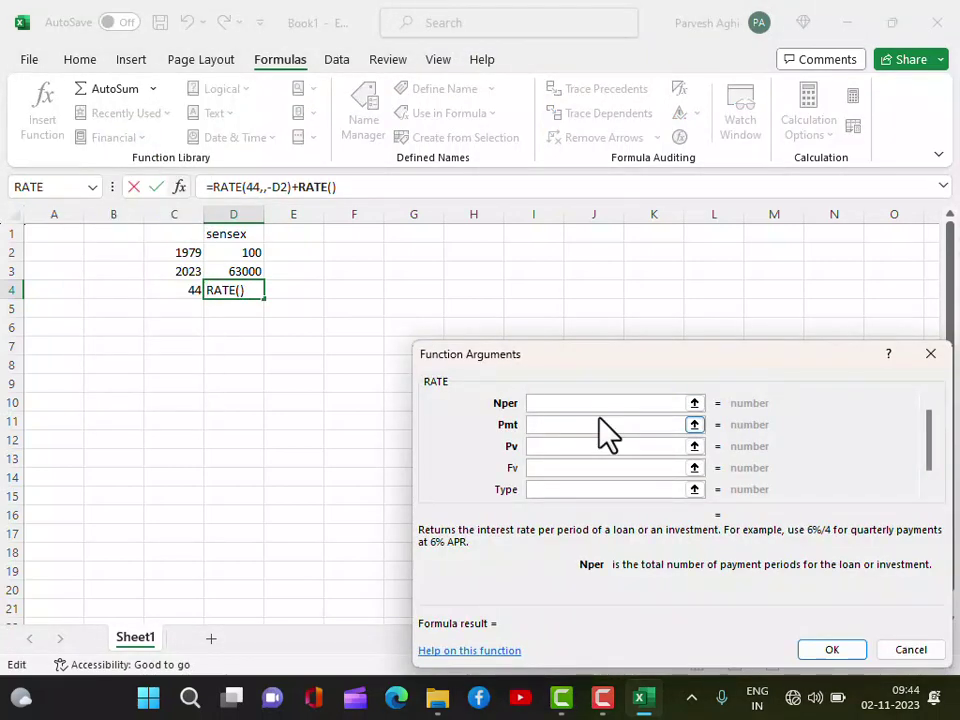
{"action": "type", "text": "44"}
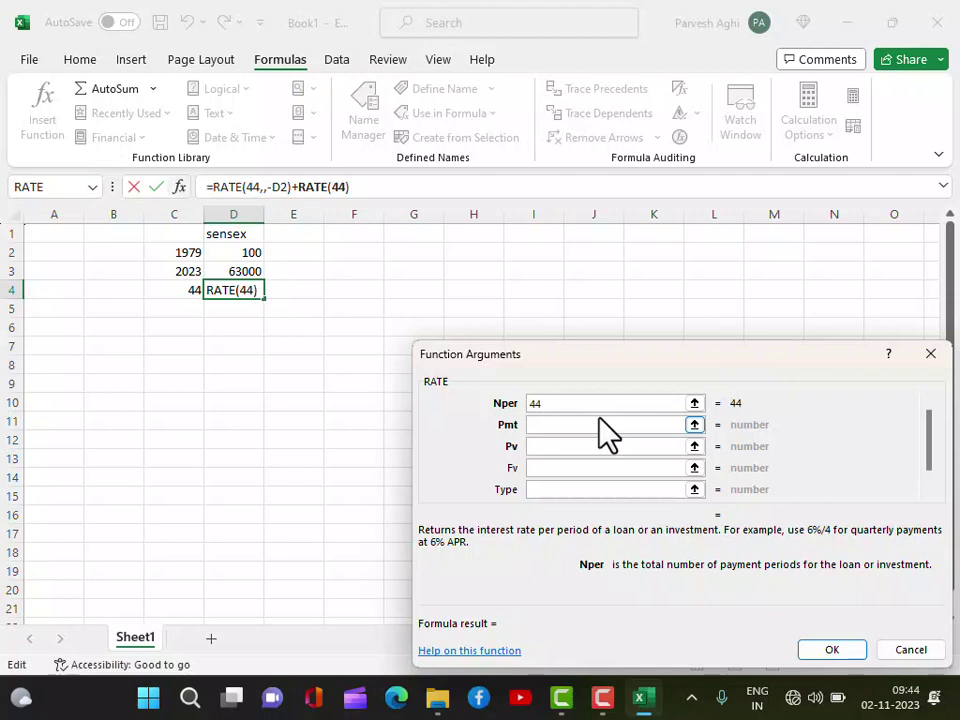
{"action": "left_click", "coordinate": [551, 446]}
{"action": "type", "text": "-"}
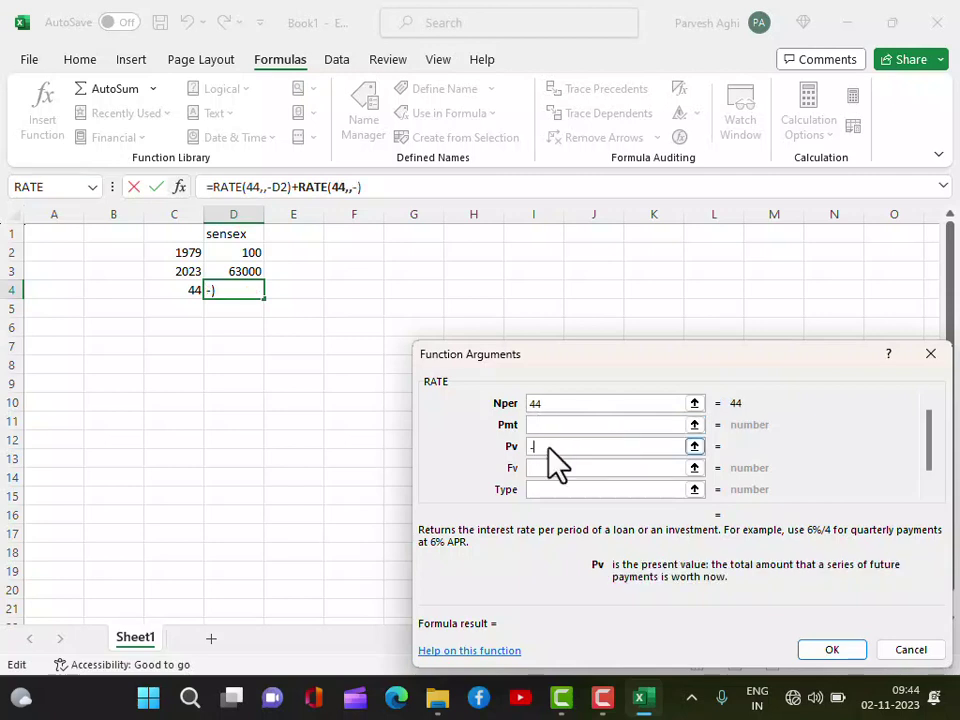
{"action": "type", "text": "100"}
{"action": "left_click", "coordinate": [546, 470]}
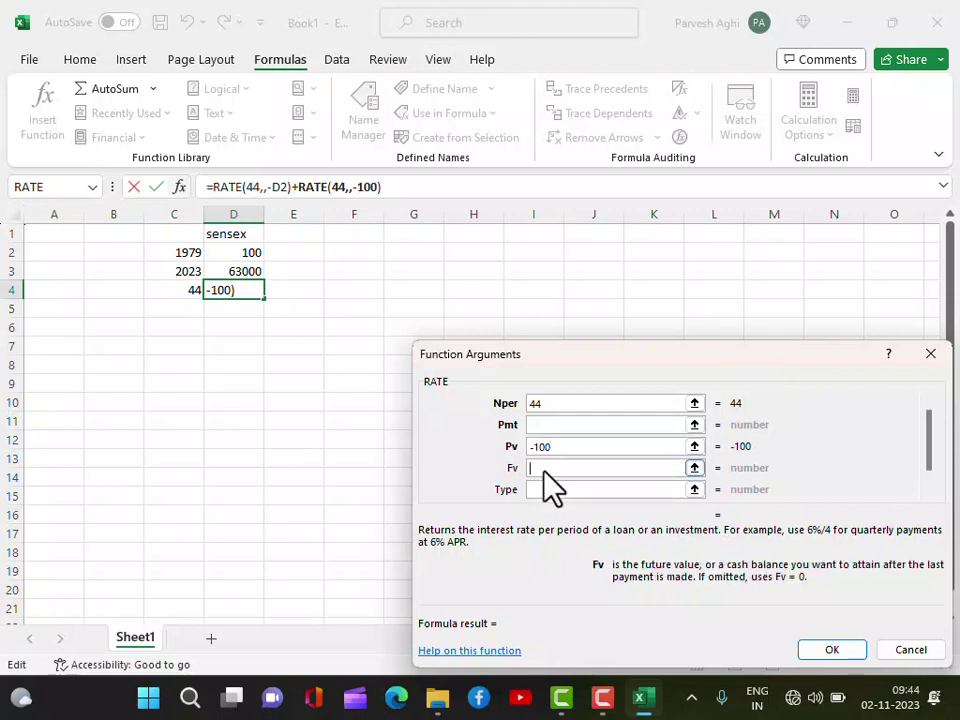
{"action": "type", "text": "64"}
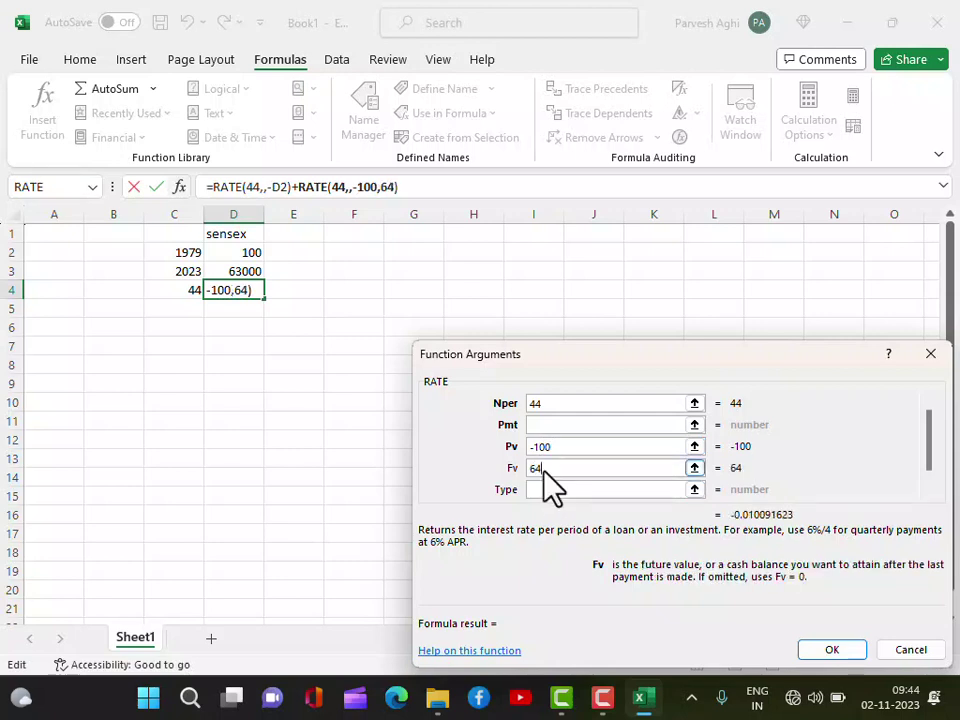
{"action": "key", "text": "BackSpace"}
{"action": "type", "text": "3000"}
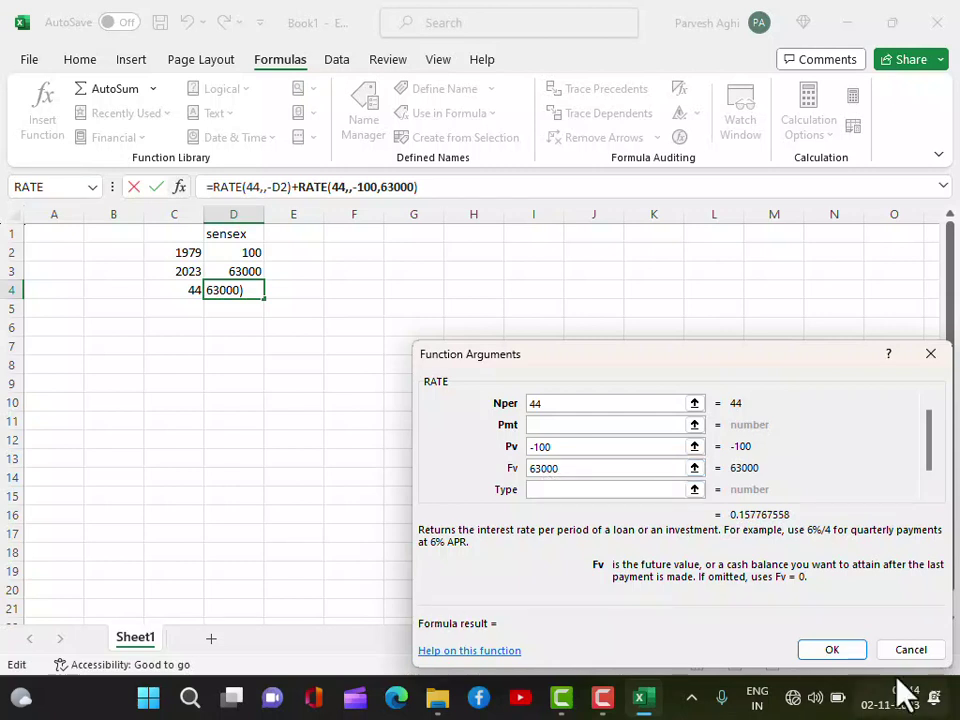
{"action": "left_click", "coordinate": [822, 652]}
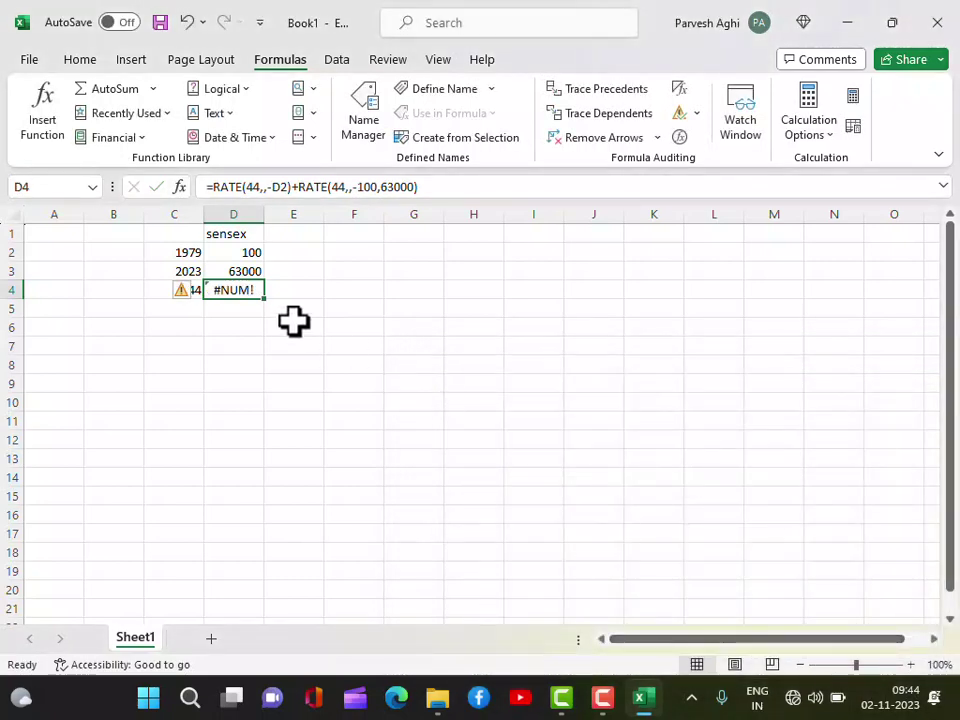
Clear the #NUM! formula from D4
{"action": "key", "text": "BackSpace"}
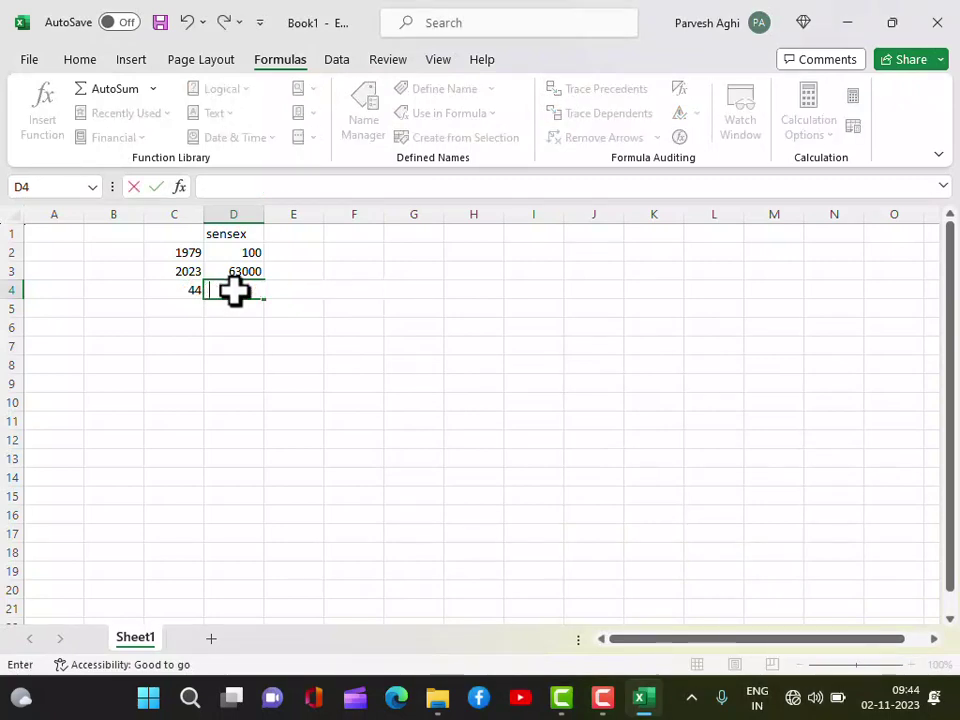
{"action": "key", "text": "Escape"}
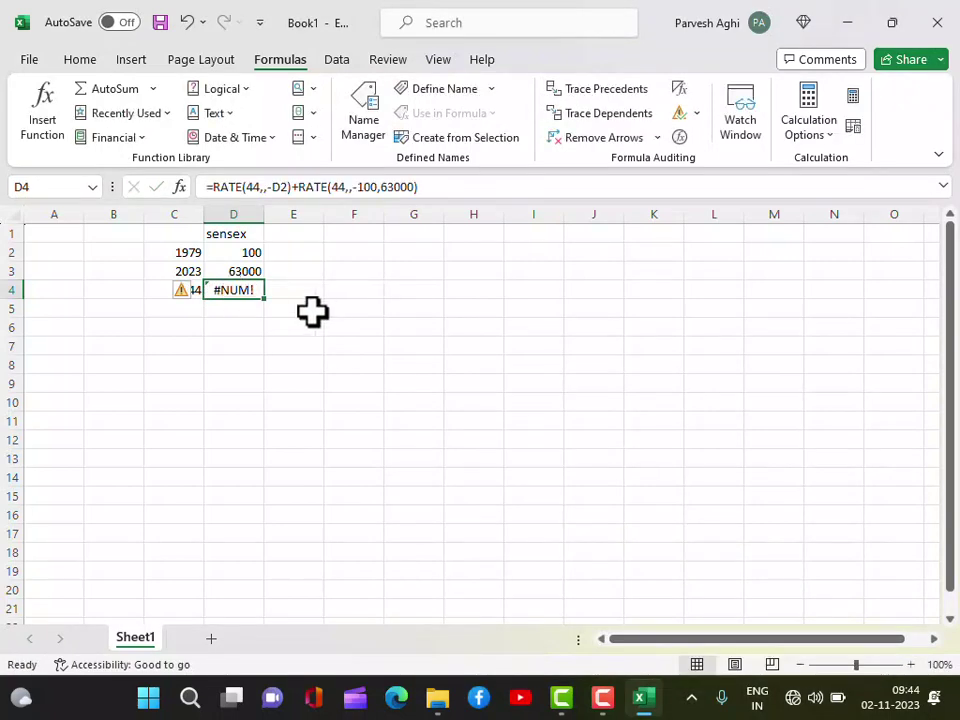
{"action": "key", "text": "BackSpace"}
{"action": "key", "text": "Return"}
{"action": "left_click", "coordinate": [241, 291]}
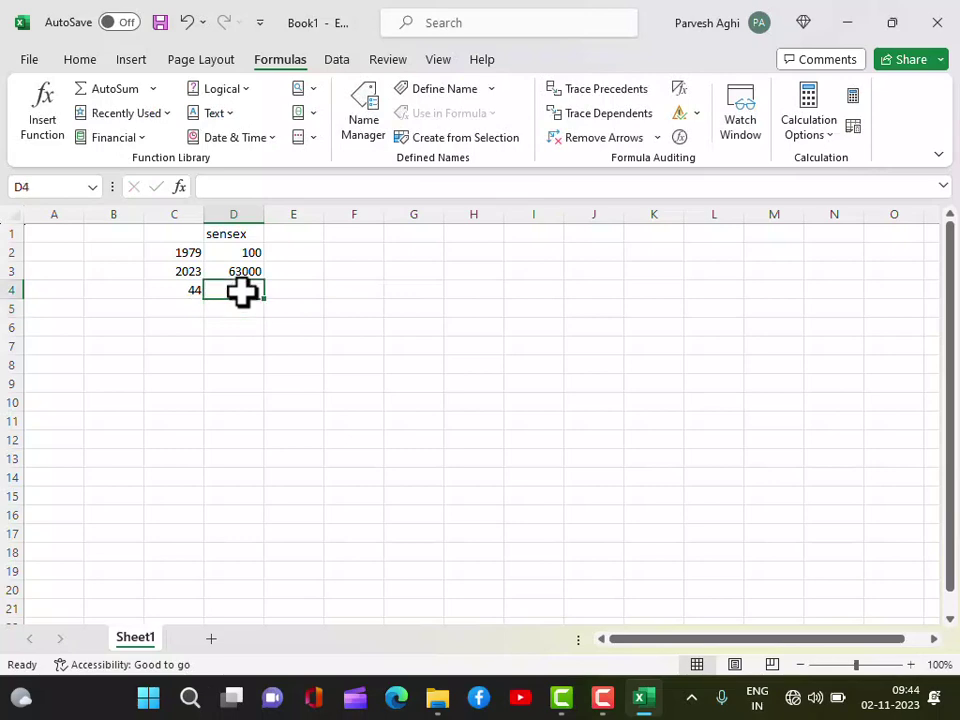
Insert RATE in D4 with Nper 44, Pv -100 and Fv 63500, giving 16%
{"action": "left_click", "coordinate": [148, 113]}
{"action": "left_click", "coordinate": [140, 143]}
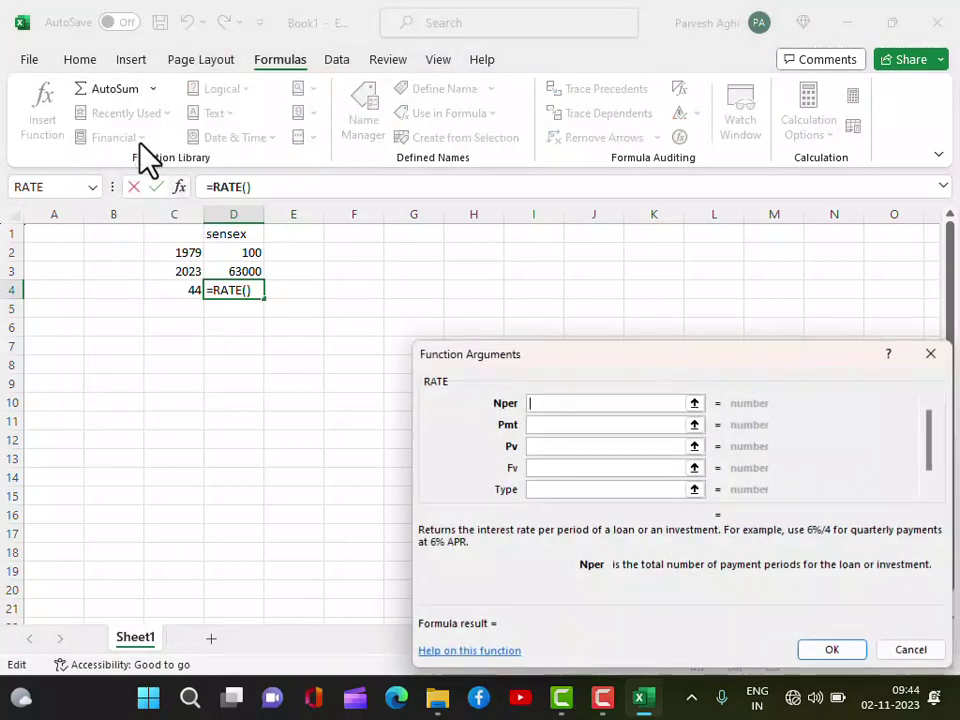
{"action": "type", "text": "44"}
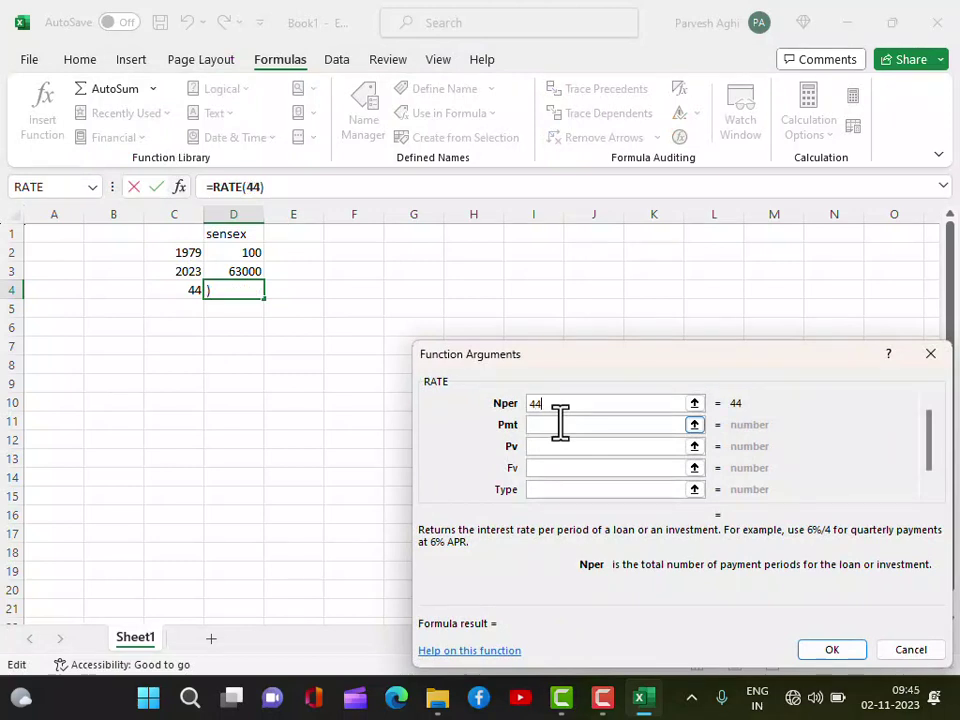
{"action": "left_click", "coordinate": [559, 450]}
{"action": "type", "text": "-100"}
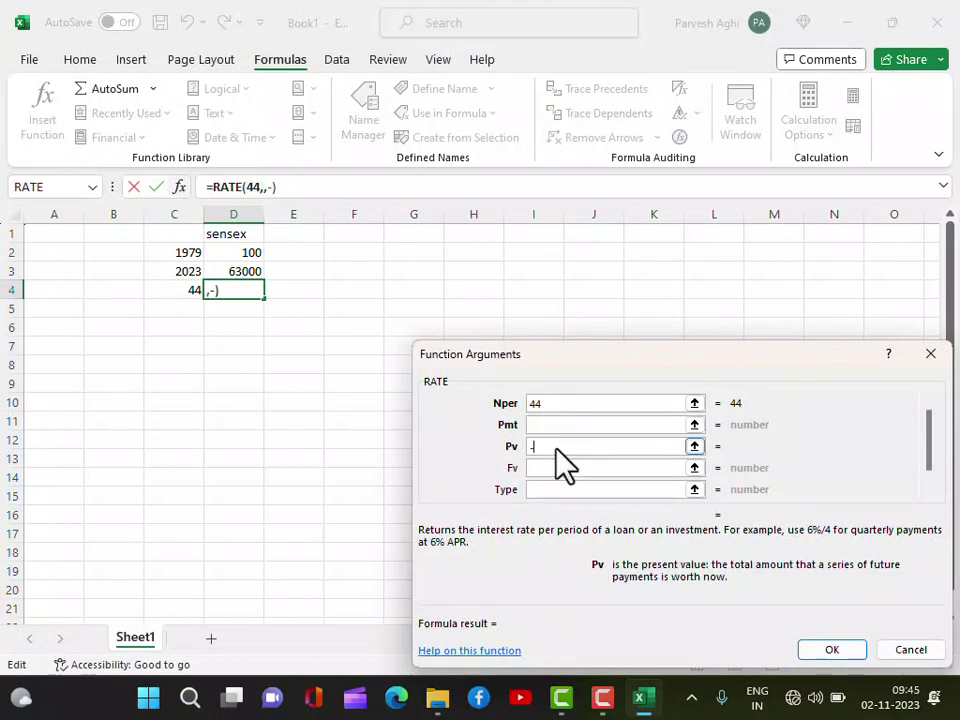
{"action": "left_click", "coordinate": [557, 466]}
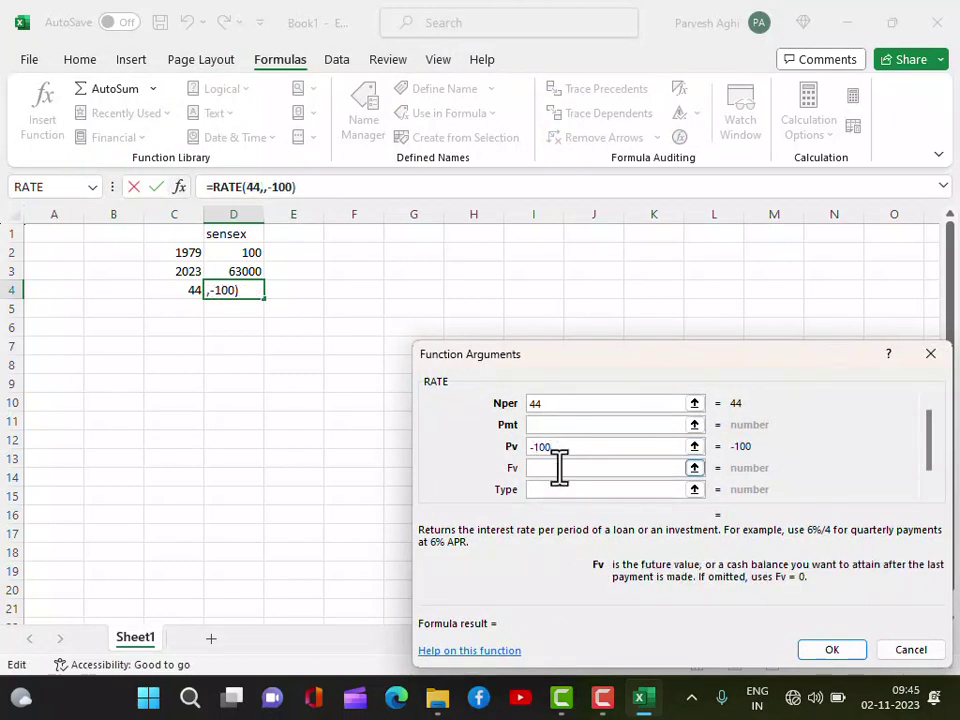
{"action": "type", "text": "6"}
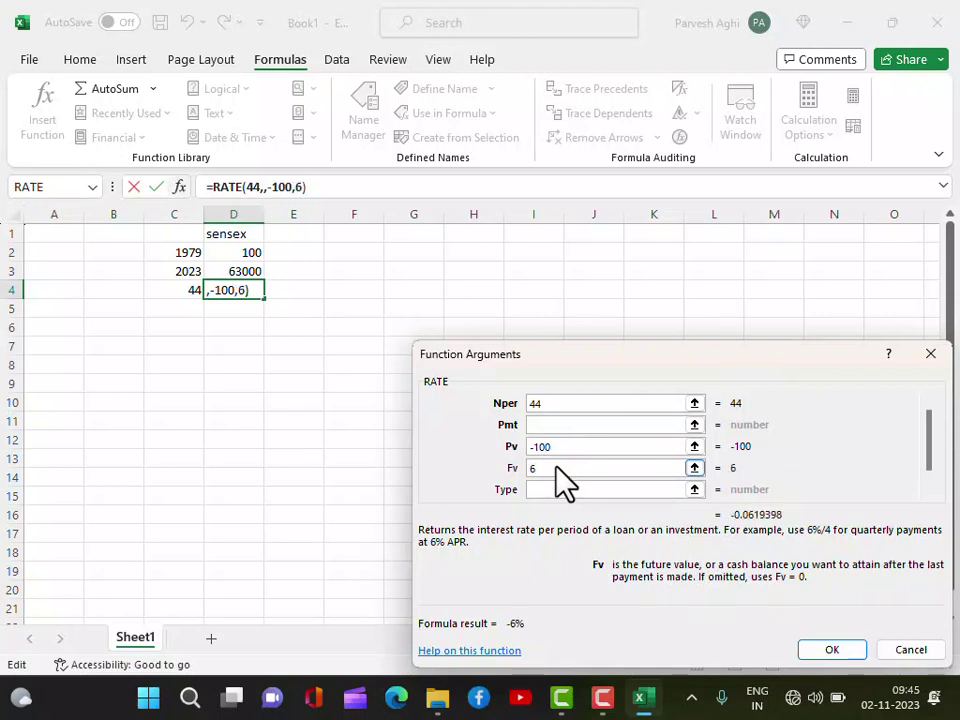
{"action": "type", "text": "3500"}
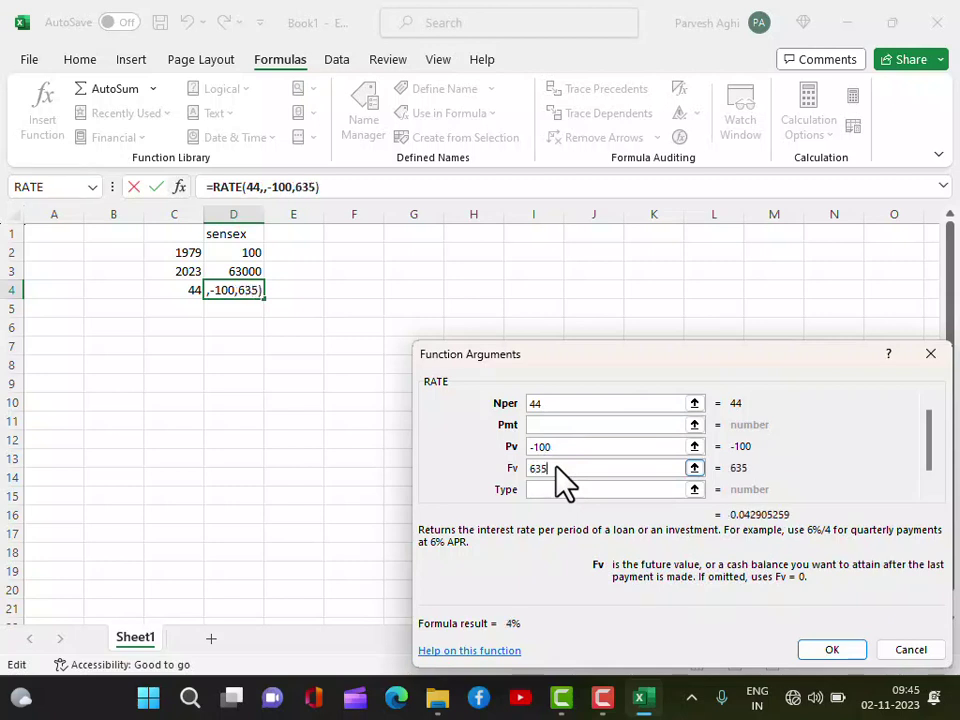
{"action": "left_click", "coordinate": [838, 651]}
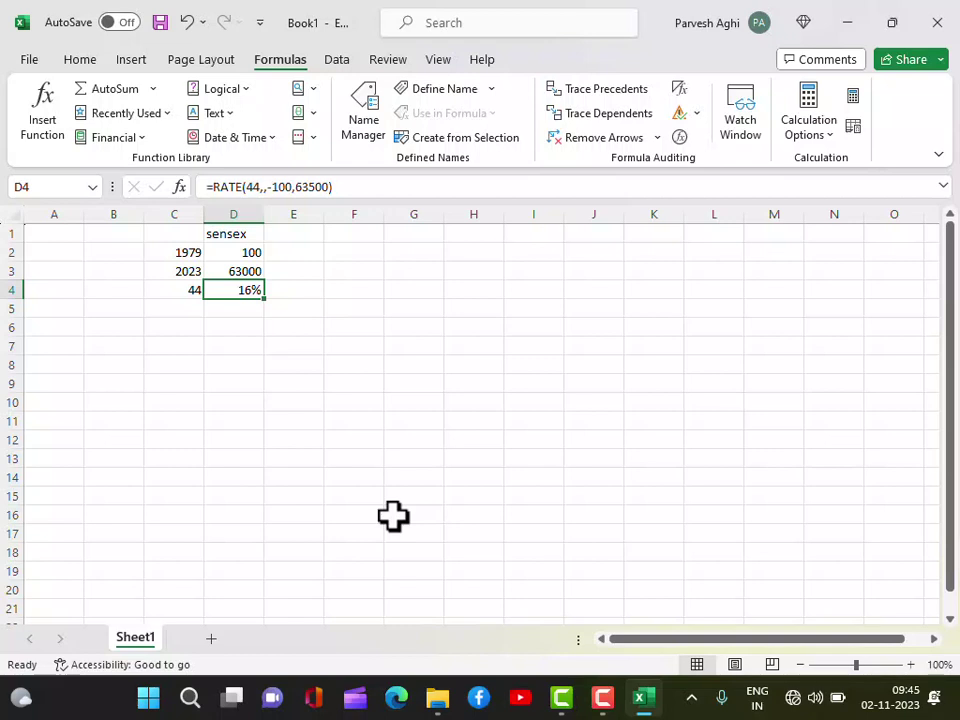
Empty D4 and change the 2023 Sensex value in D3 to 63500
{"action": "key", "text": "BackSpace"}
{"action": "key", "text": "Return"}
{"action": "key", "text": "Up"}
{"action": "key", "text": "Up"}
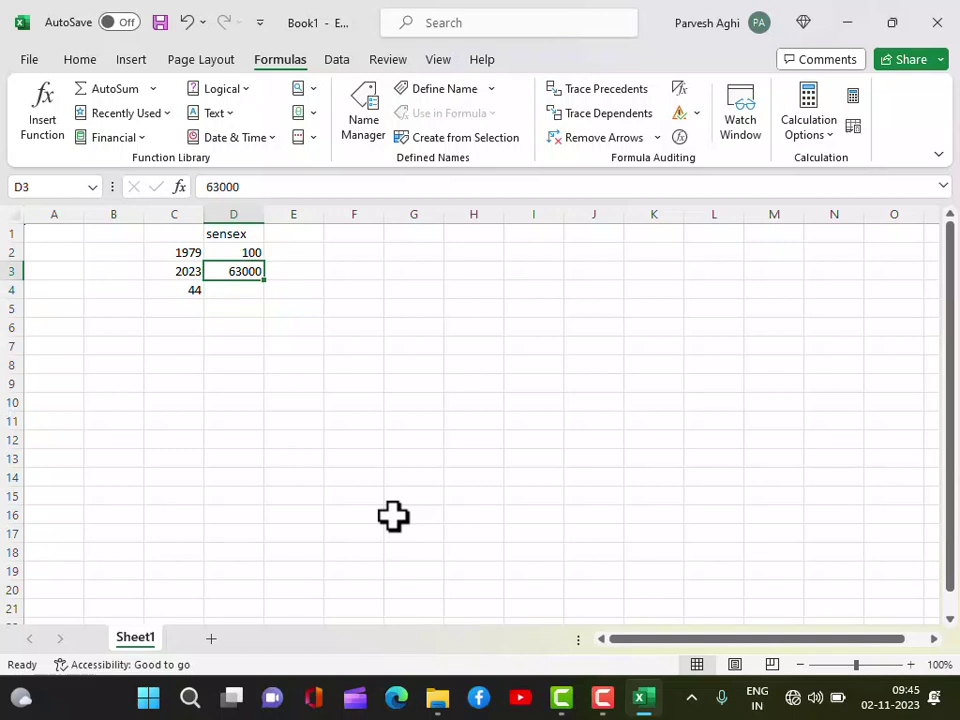
{"action": "type", "text": "635"}
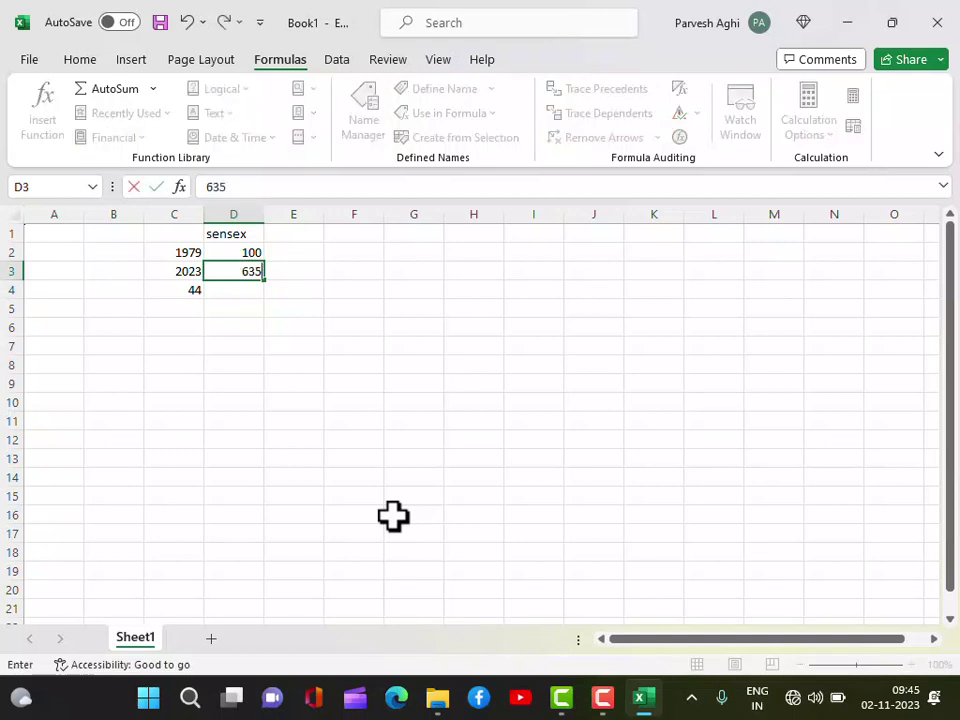
{"action": "type", "text": "00"}
{"action": "key", "text": "Return"}
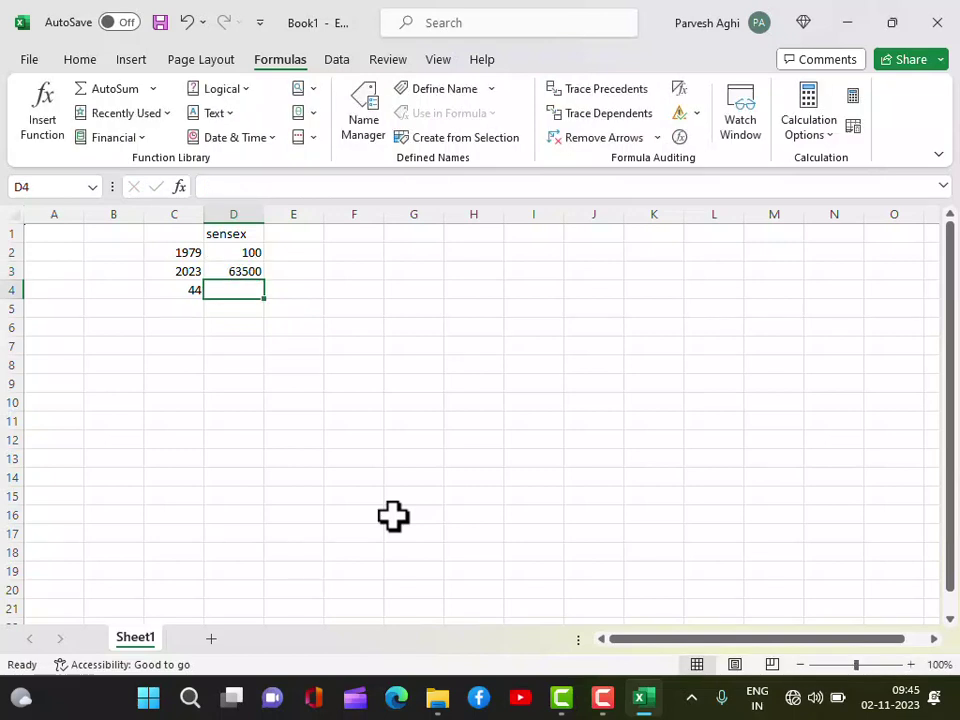
Re-enter RATE in D4 with Nper 44, Pv -100 and Fv 63500, returning 16%
{"action": "left_click", "coordinate": [126, 110]}
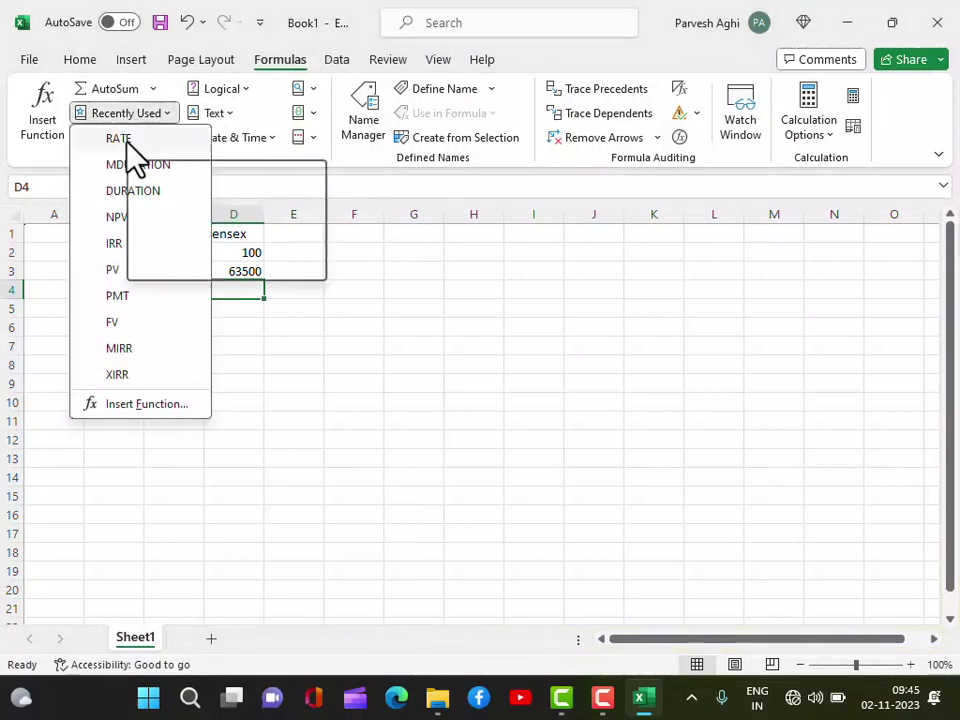
{"action": "left_click", "coordinate": [127, 143]}
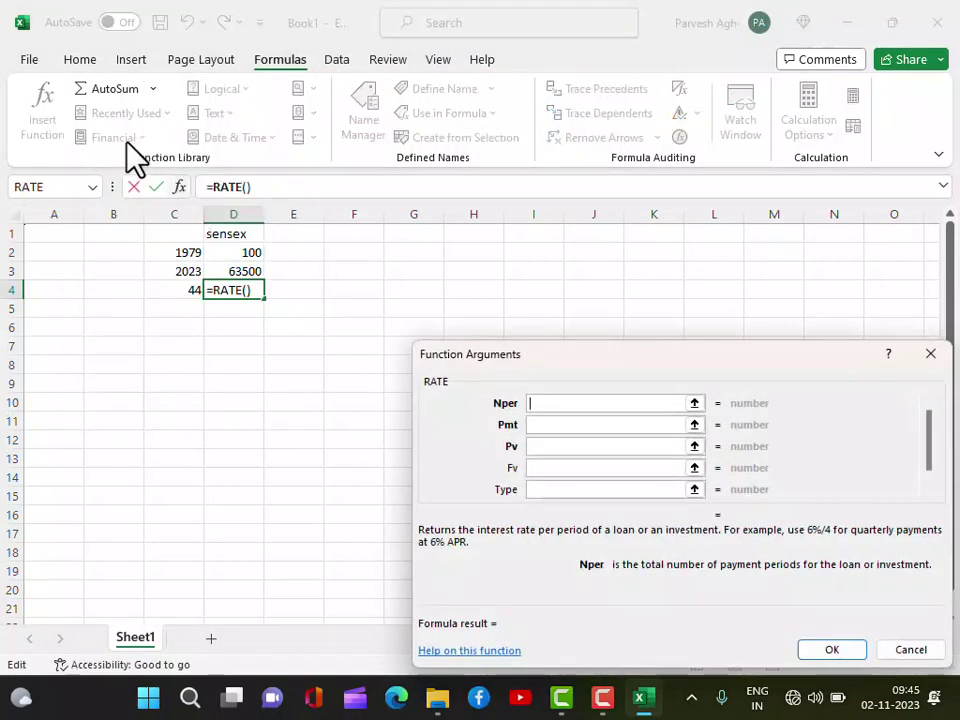
{"action": "type", "text": "44"}
{"action": "left_click", "coordinate": [542, 446]}
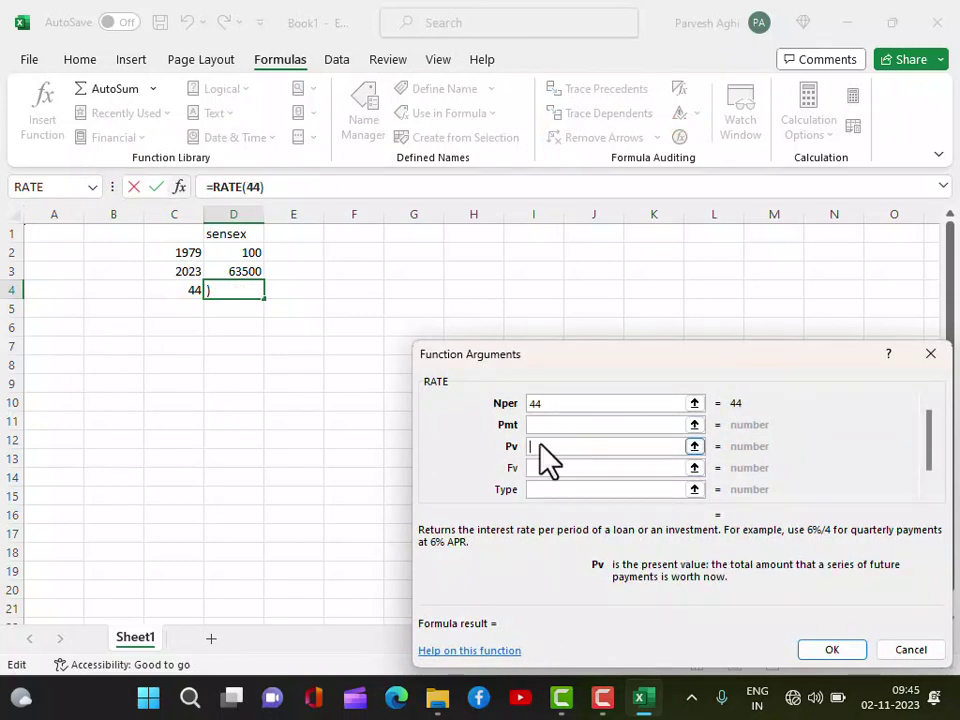
{"action": "type", "text": "-100"}
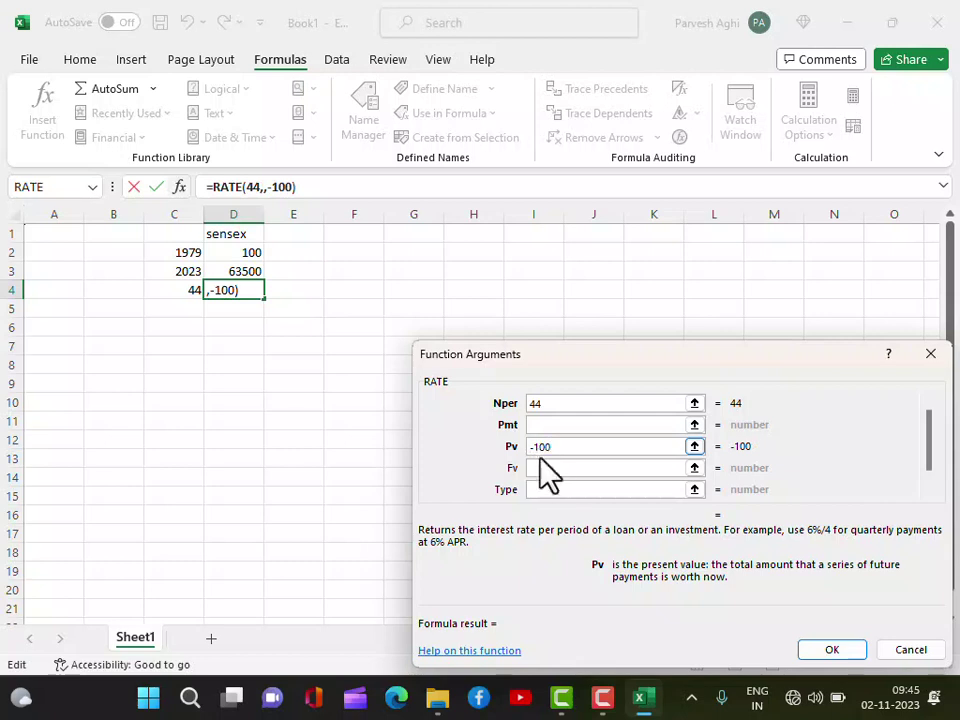
{"action": "left_click", "coordinate": [540, 467]}
{"action": "left_click", "coordinate": [540, 467]}
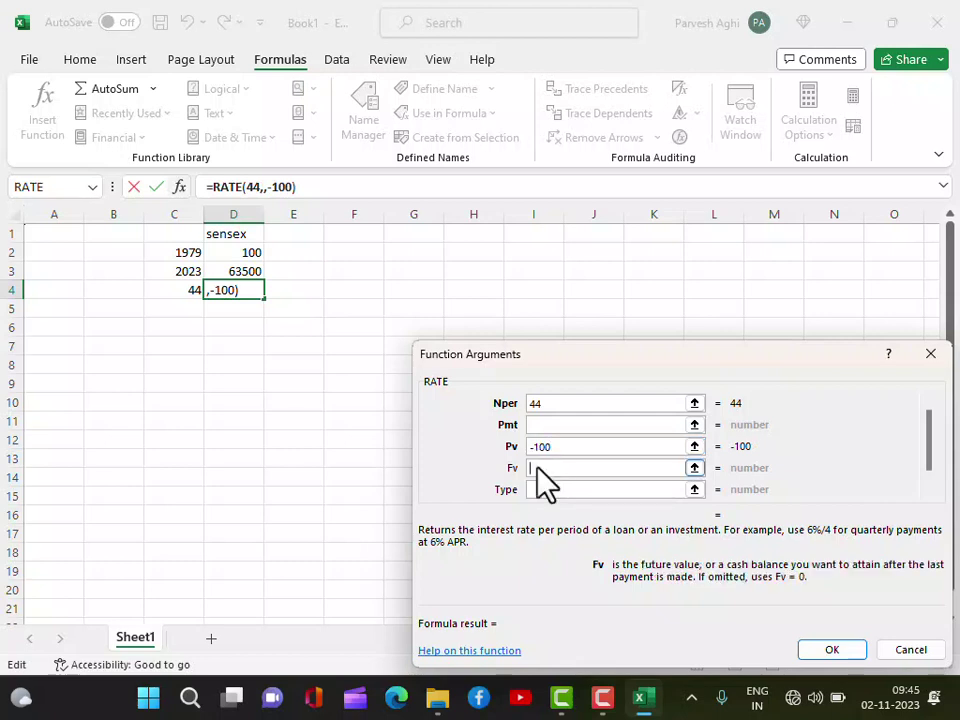
{"action": "type", "text": "63500"}
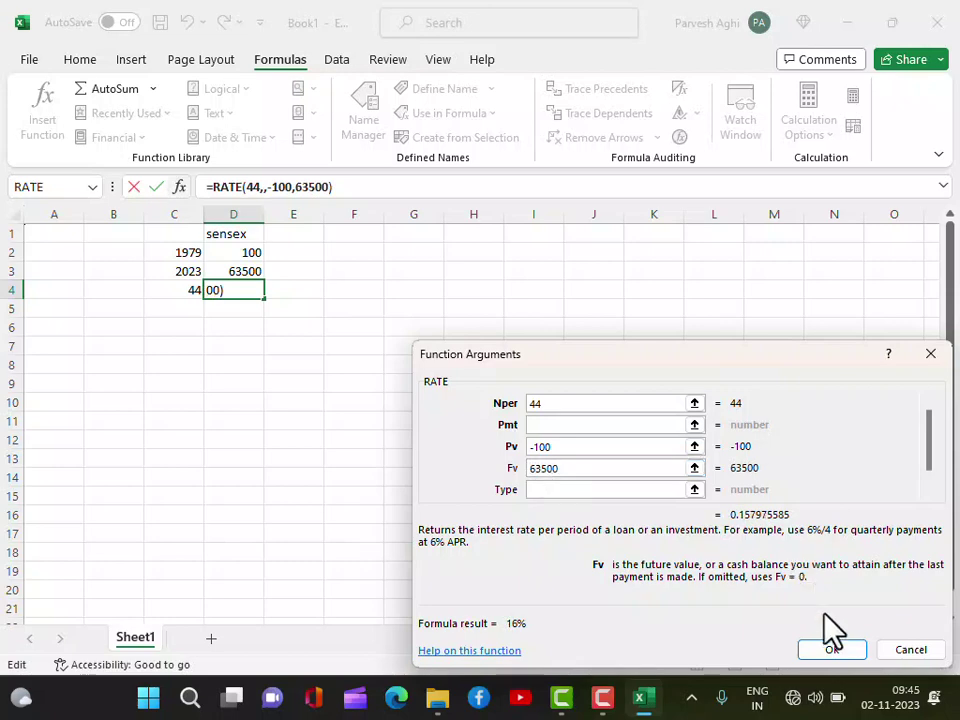
{"action": "left_click", "coordinate": [832, 650]}
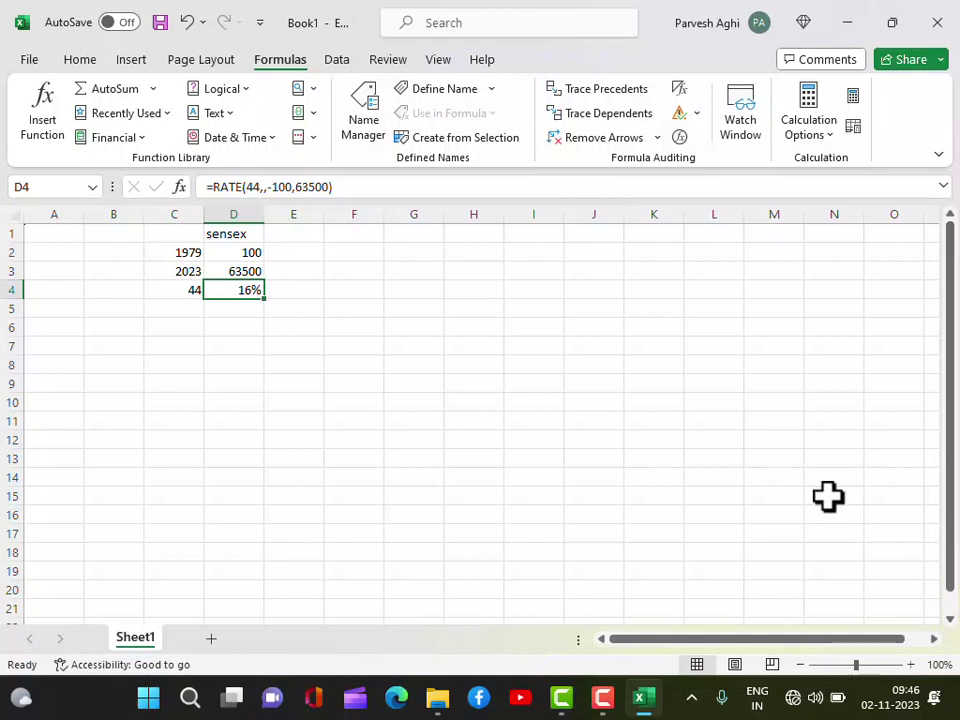
{"action": "left_click", "coordinate": [313, 254]}
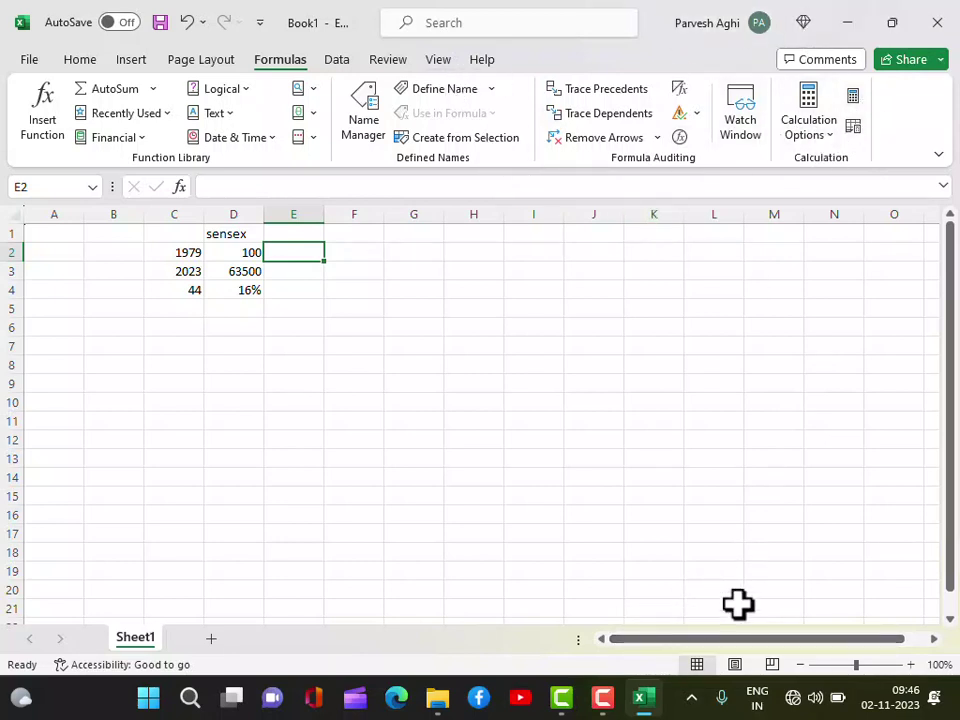
Zoom the sheet to 178% and select D4 to inspect its RATE formula
{"action": "left_click_drag", "start_coordinate": [856, 665], "coordinate": [866, 668]}
{"action": "left_click", "coordinate": [504, 521]}
{"action": "key", "text": "Left"}
{"action": "key", "text": "Left"}
{"action": "key", "text": "Left"}
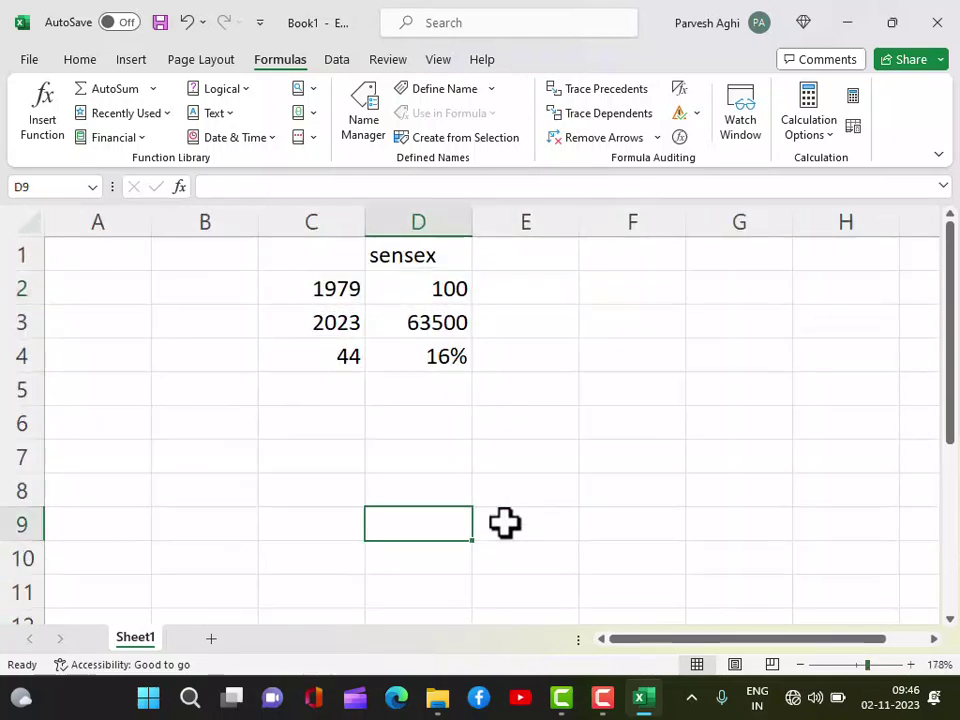
{"action": "key", "text": "Up"}
{"action": "key", "text": "Up"}
{"action": "key", "text": "Up"}
{"action": "key", "text": "Up"}
{"action": "key", "text": "Up"}
{"action": "key", "text": "Right"}
{"action": "key", "text": "Right"}
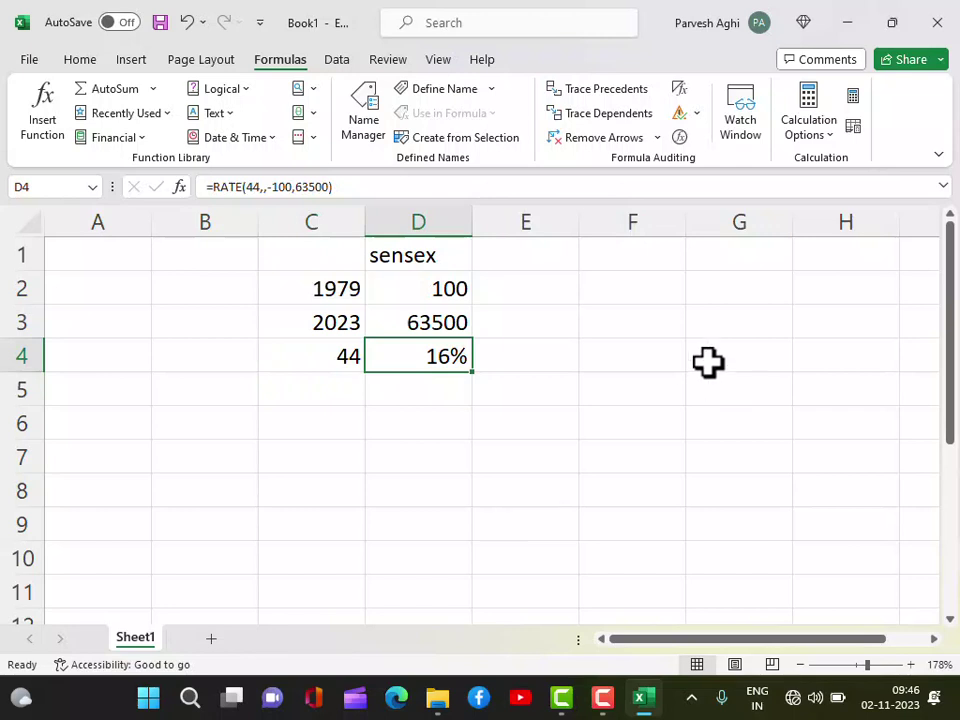
{"action": "left_click", "coordinate": [527, 258]}
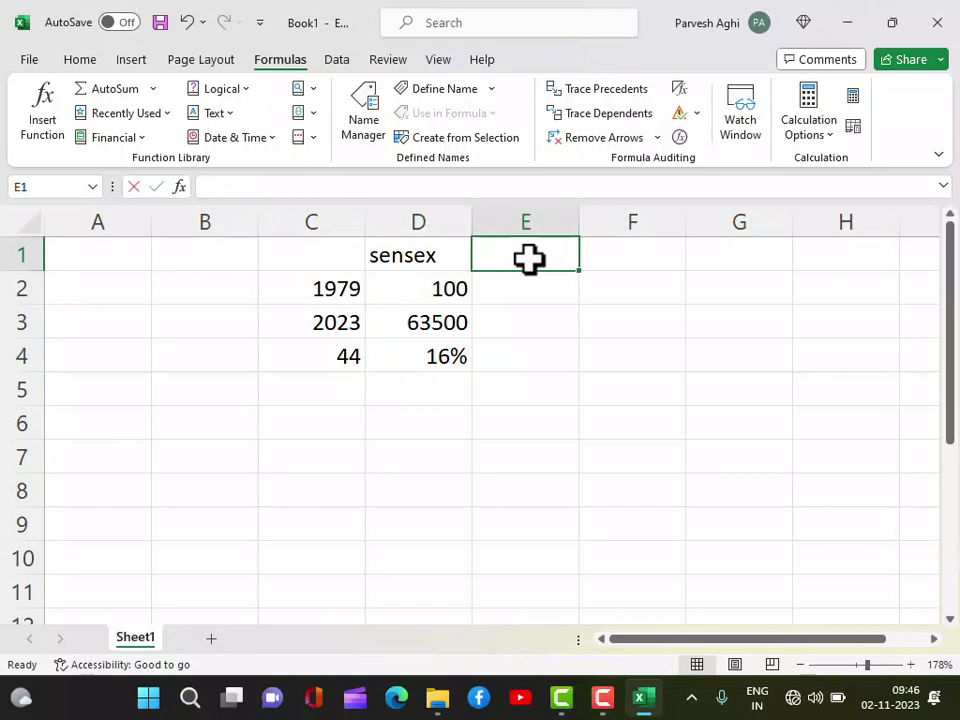
Head column E 'FD' with 100 in E2 and a 7.5% rate in E4
{"action": "type", "text": "FD"}
{"action": "key", "text": "Return"}
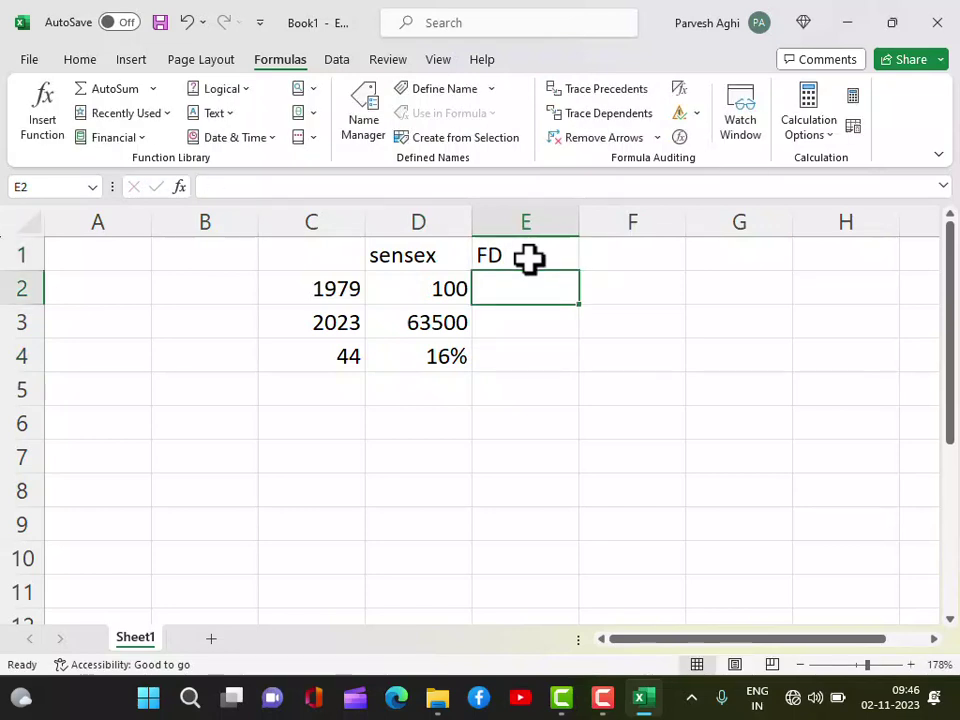
{"action": "type", "text": "-100"}
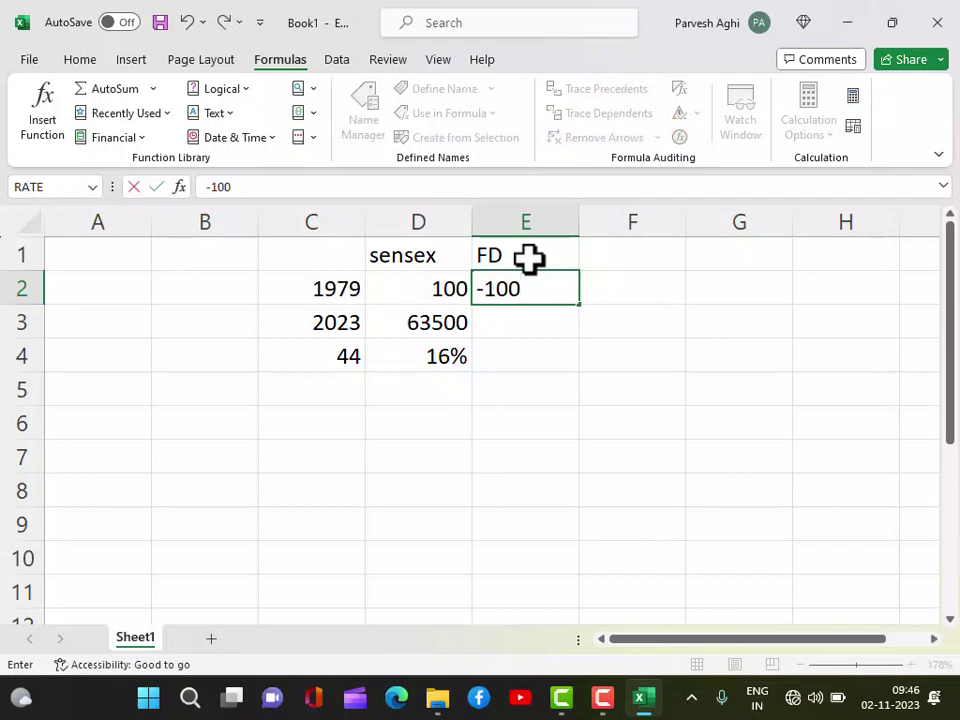
{"action": "left_click", "coordinate": [534, 400]}
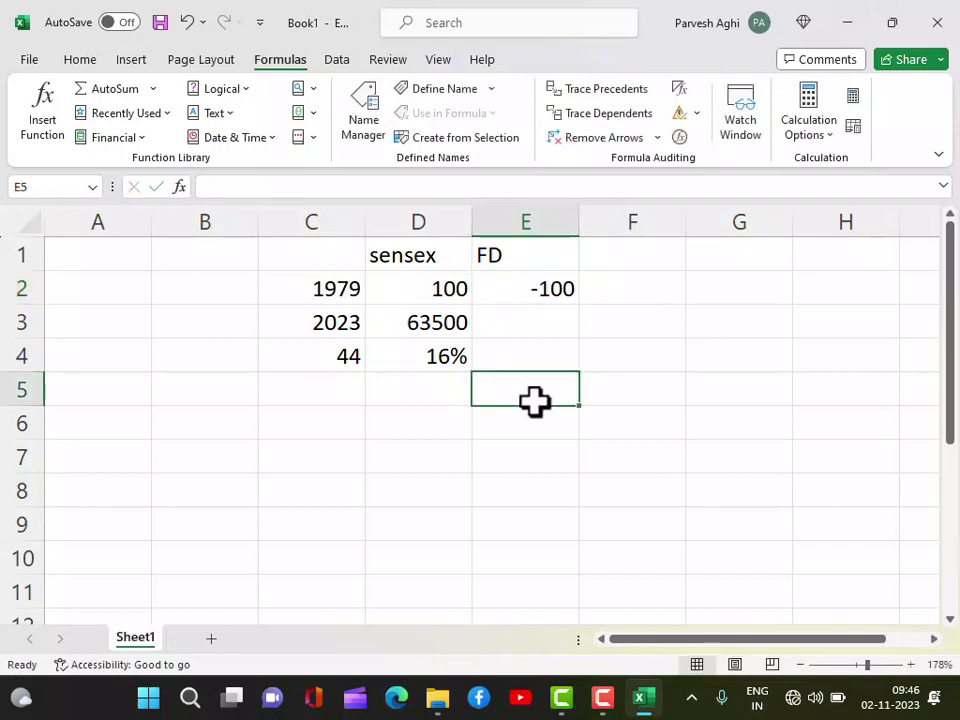
{"action": "left_click", "coordinate": [523, 284]}
{"action": "type", "text": "100"}
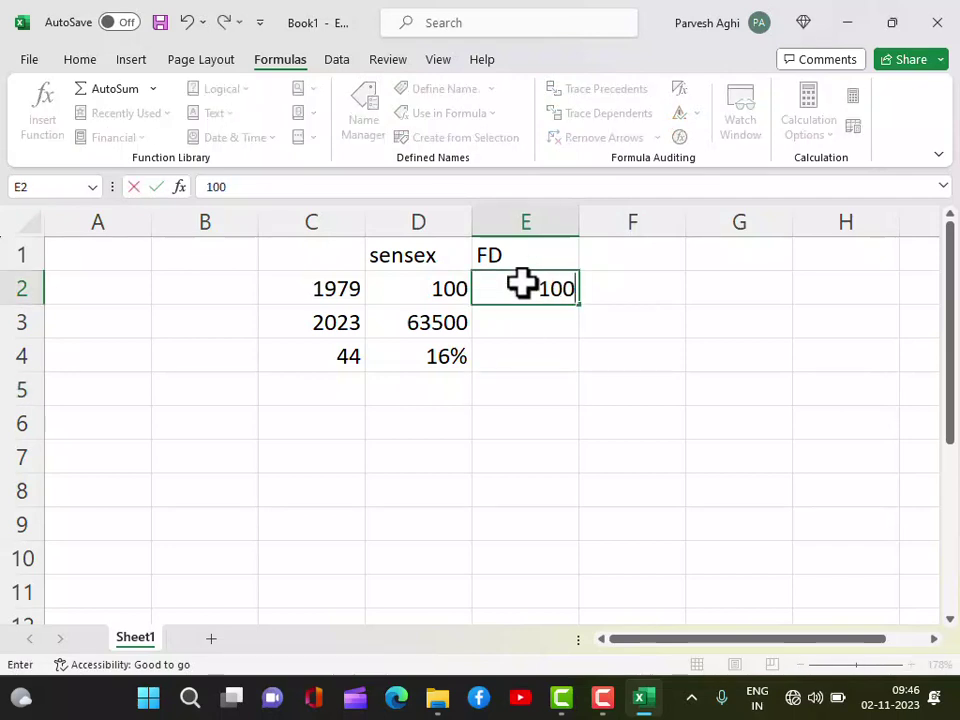
{"action": "key", "text": "Return"}
{"action": "key", "text": "Return"}
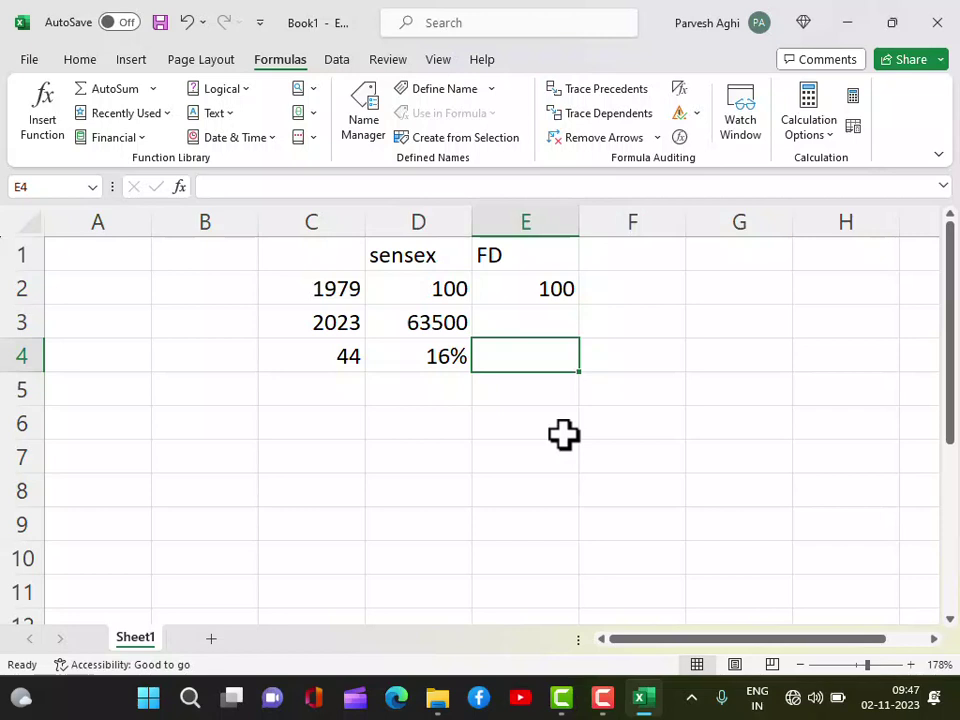
{"action": "type", "text": "7.5%"}
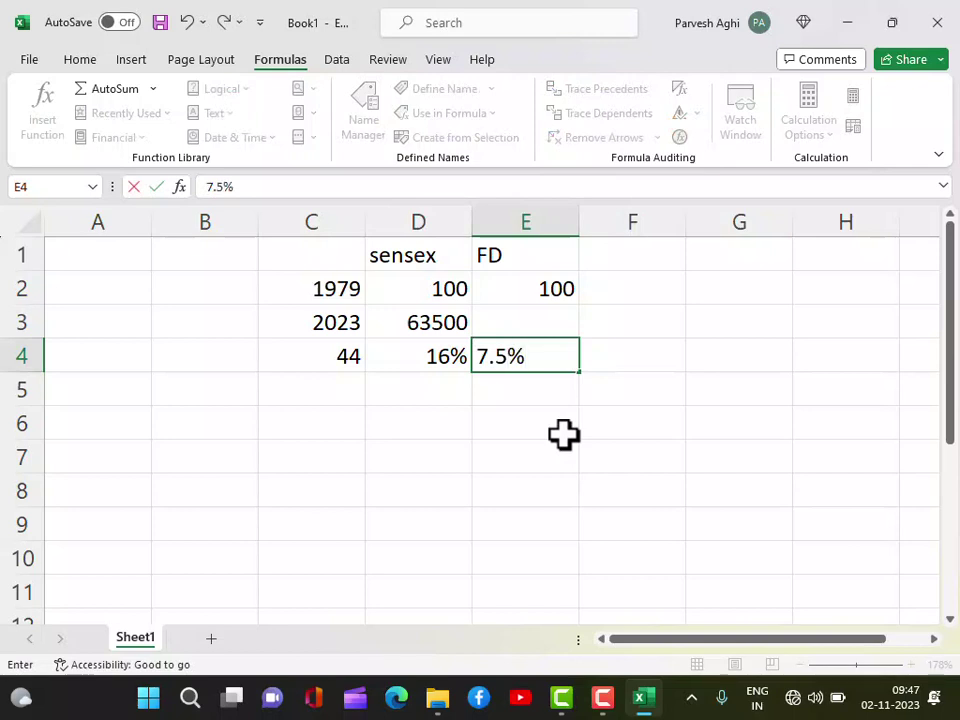
{"action": "left_click", "coordinate": [542, 458]}
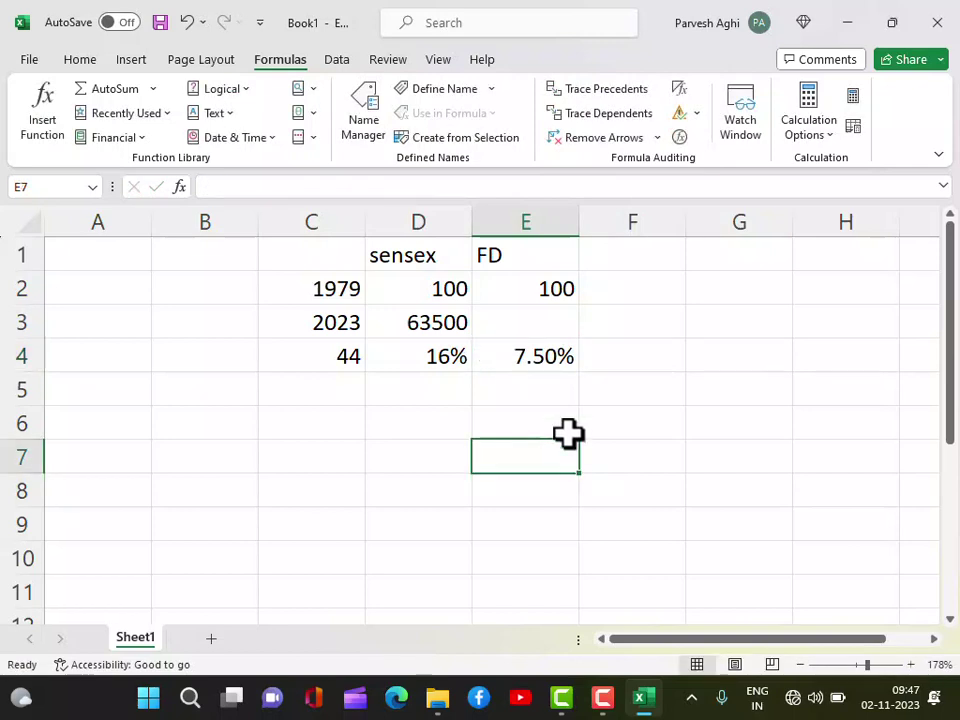
{"action": "left_click", "coordinate": [568, 432]}
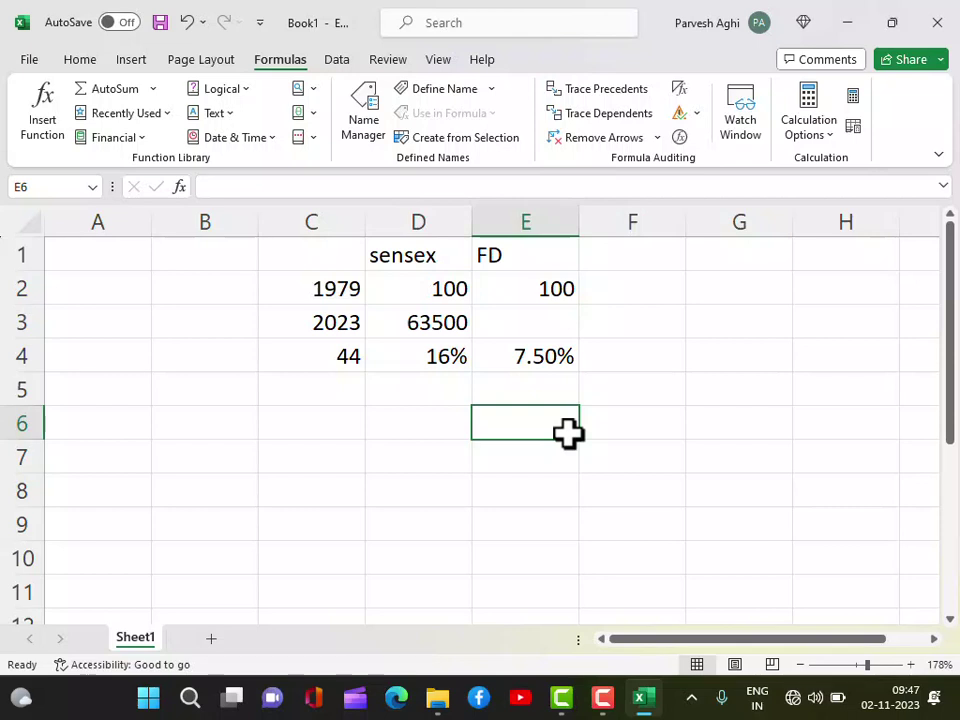
{"action": "left_click", "coordinate": [526, 319]}
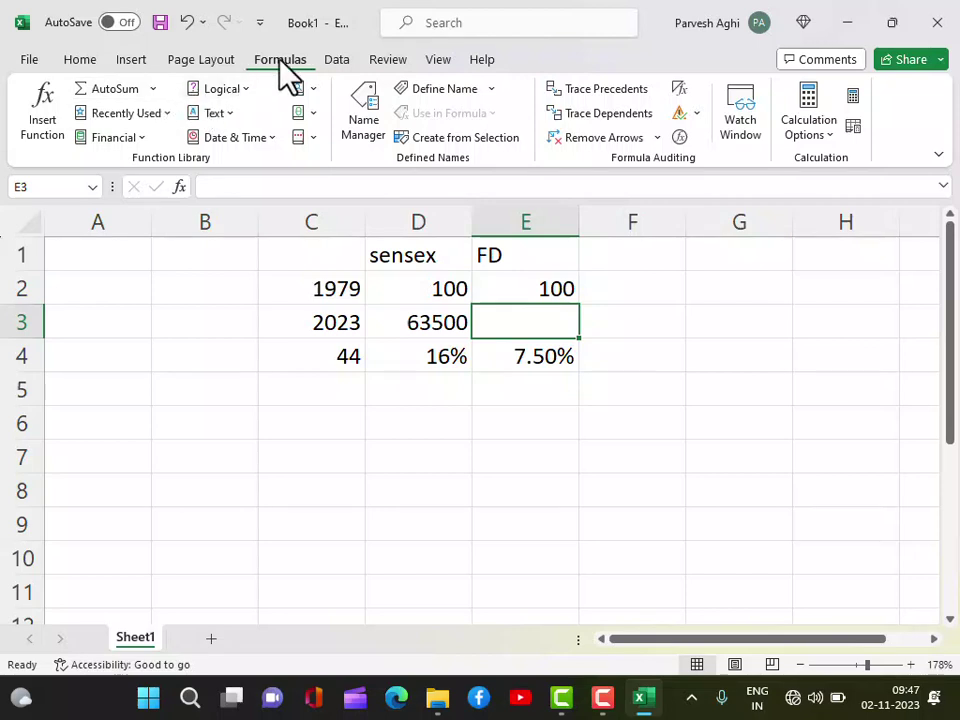
Enter the FV formula in E3 with rate 7.5%, 44 periods and present value -100
{"action": "left_click", "coordinate": [138, 114]}
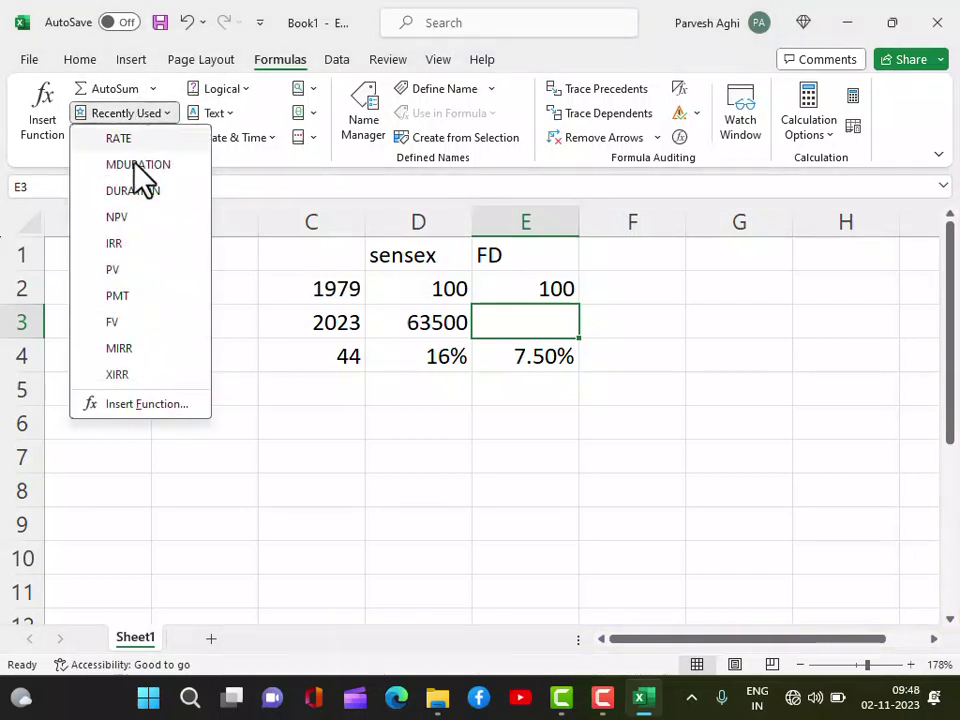
{"action": "left_click", "coordinate": [120, 322]}
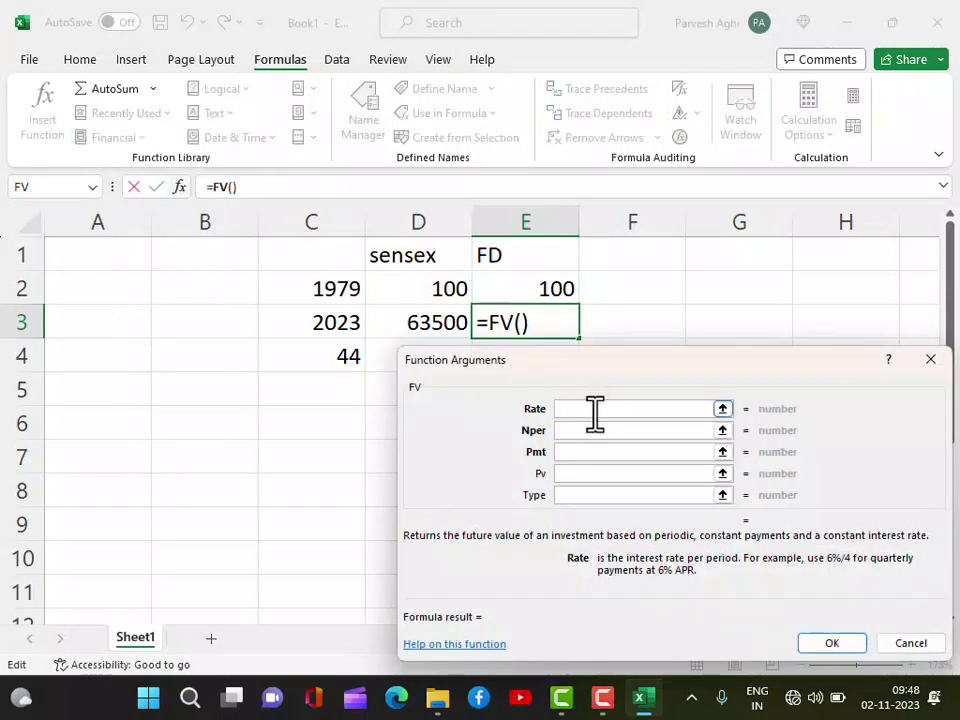
{"action": "type", "text": "7."}
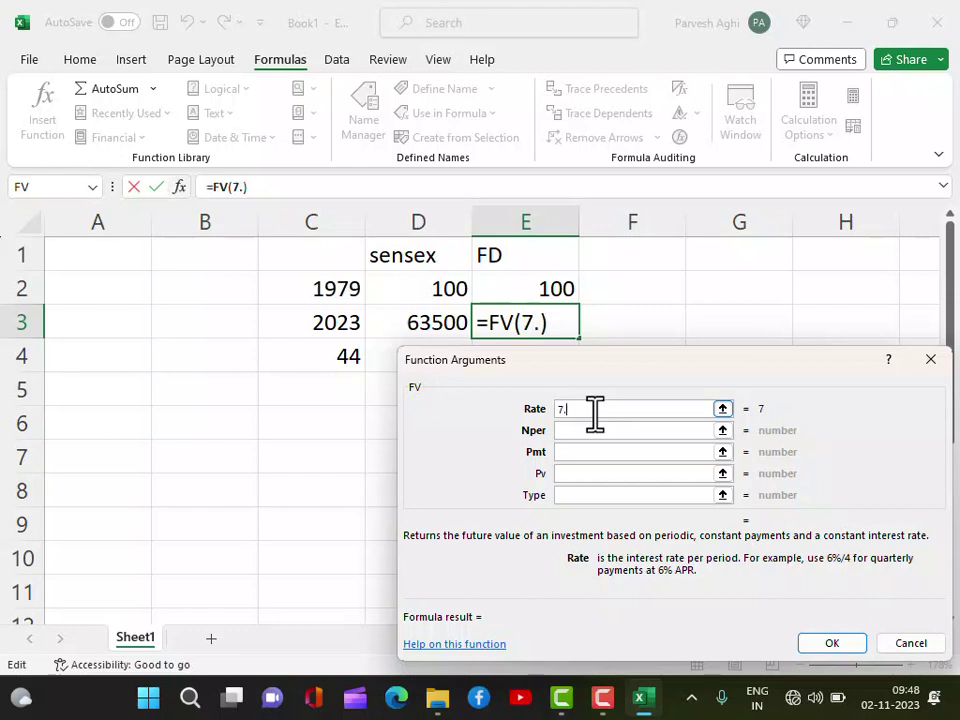
{"action": "type", "text": "5%"}
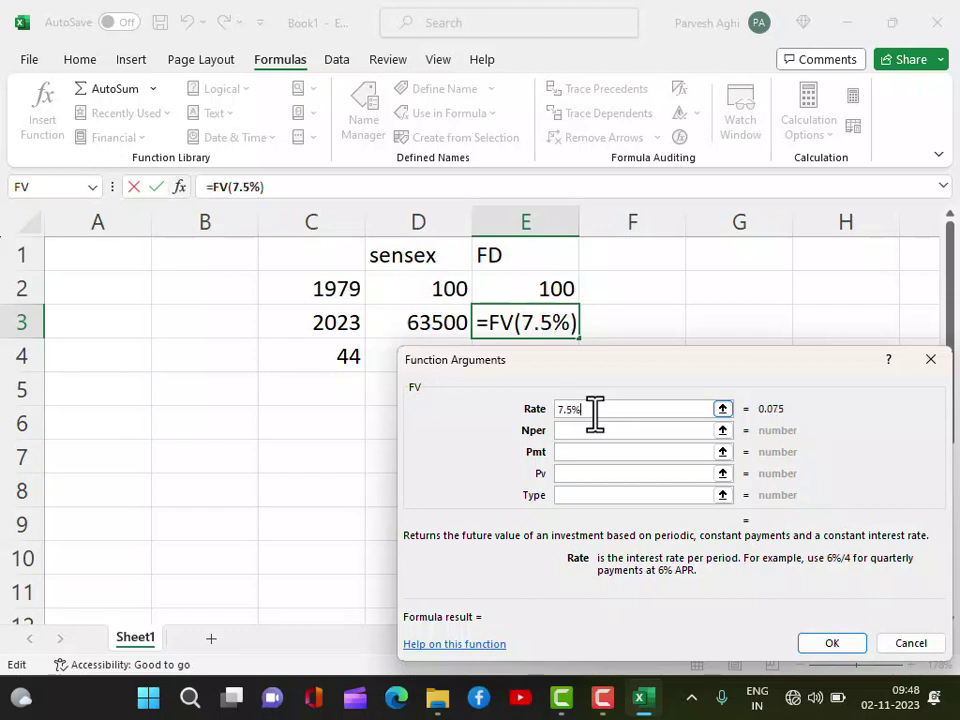
{"action": "left_click", "coordinate": [589, 430]}
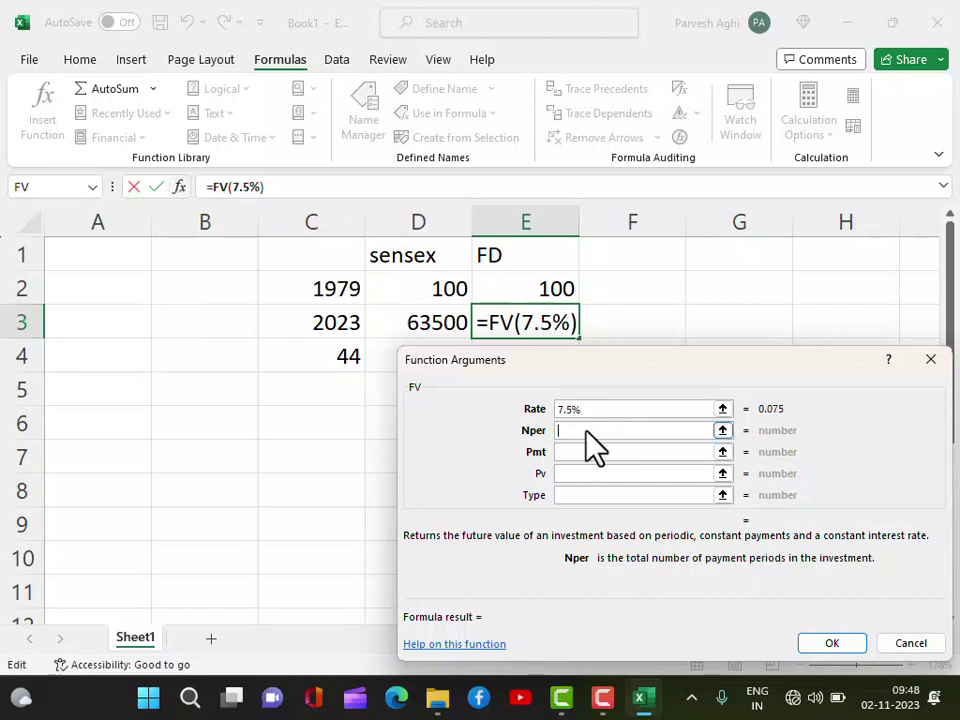
{"action": "type", "text": "44"}
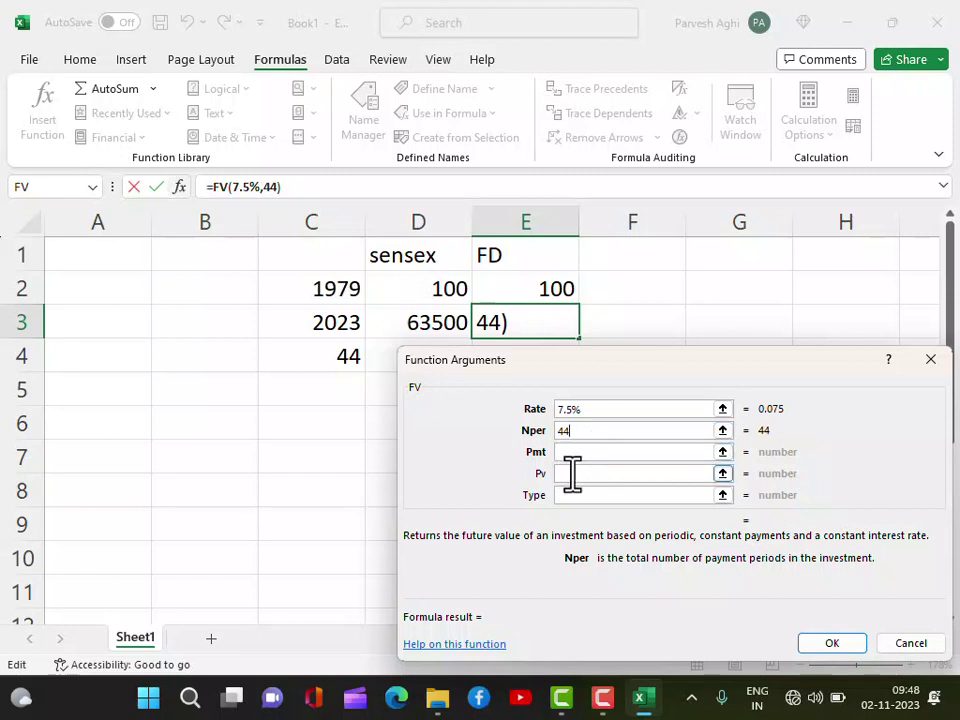
{"action": "left_click", "coordinate": [574, 474]}
{"action": "type", "text": "-100"}
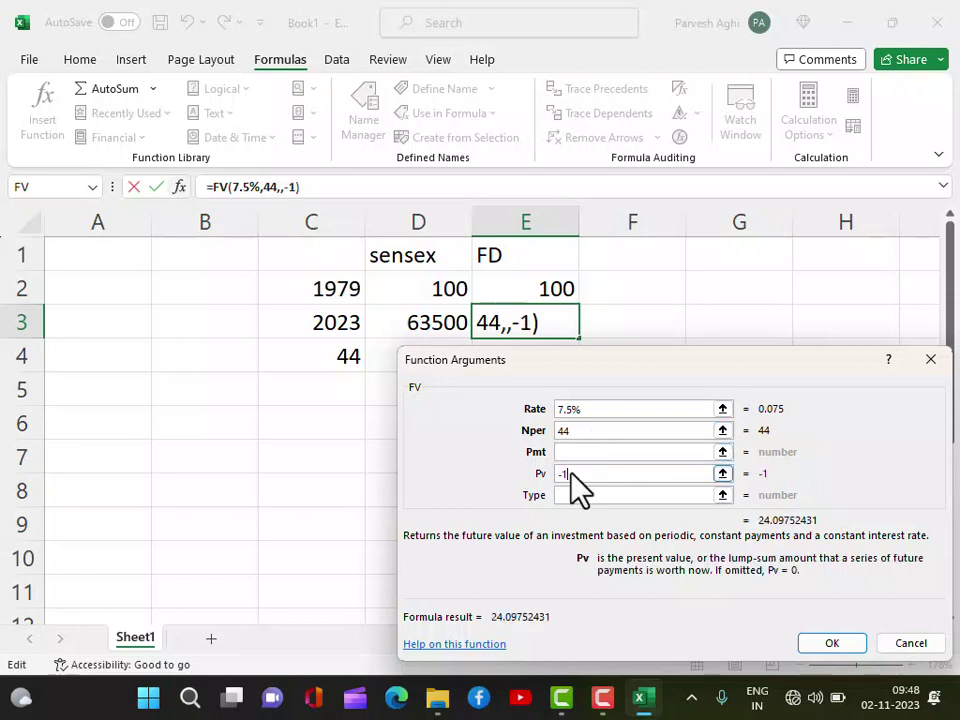
{"action": "left_click", "coordinate": [826, 645]}
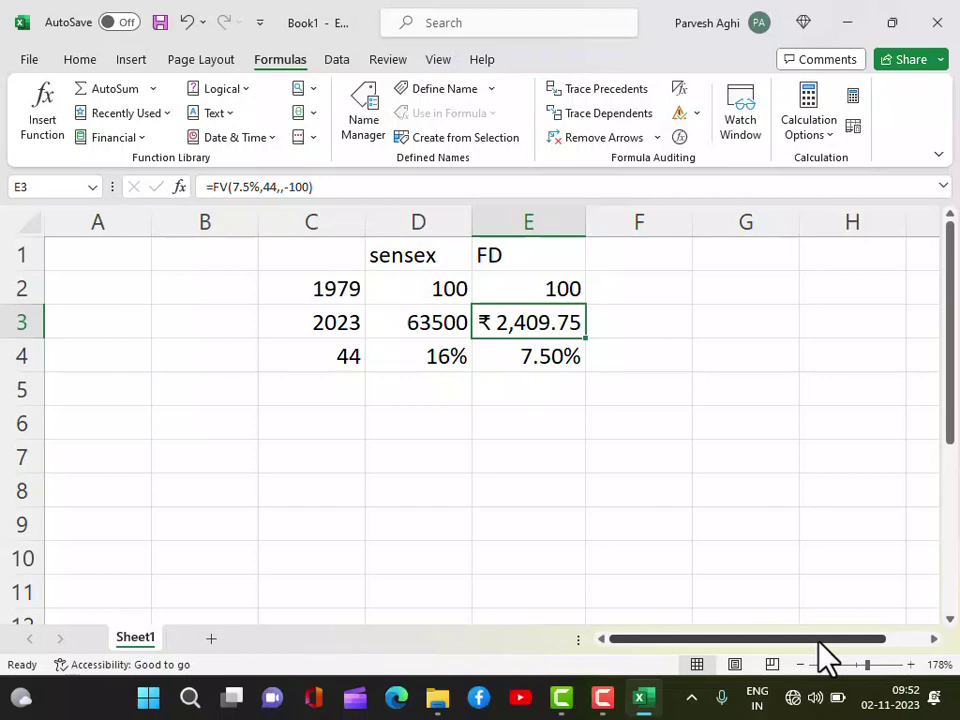
Open RIL Nov23.pdf from the LEGAL ASPECTS folder in Acrobat, with the tools pane hidden
{"action": "left_click", "coordinate": [846, 20]}
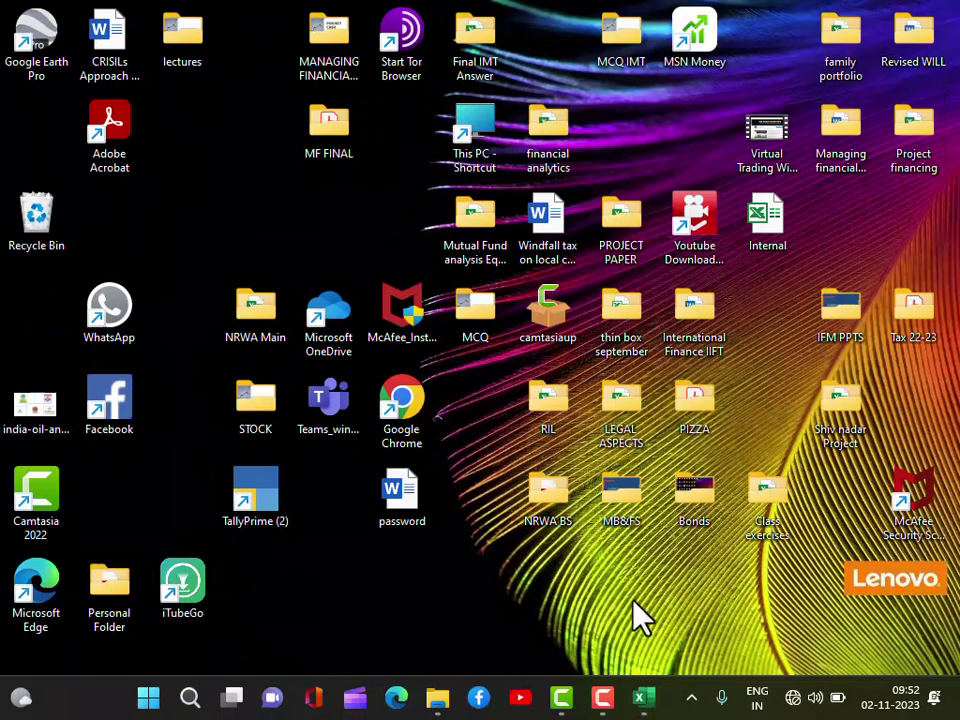
{"action": "double_click", "coordinate": [626, 408]}
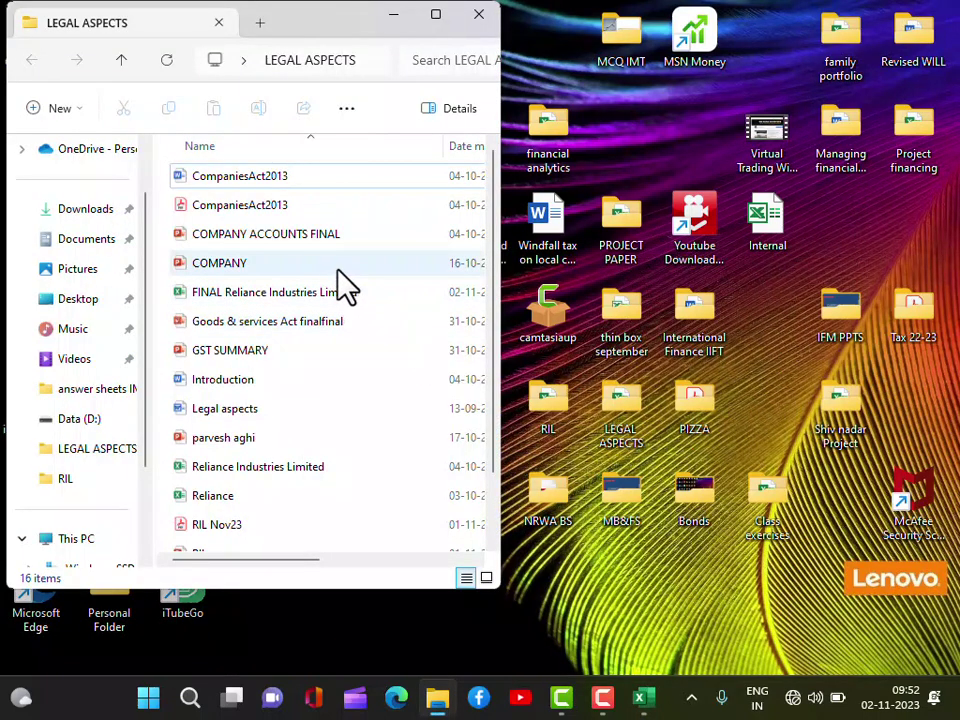
{"action": "double_click", "coordinate": [295, 530]}
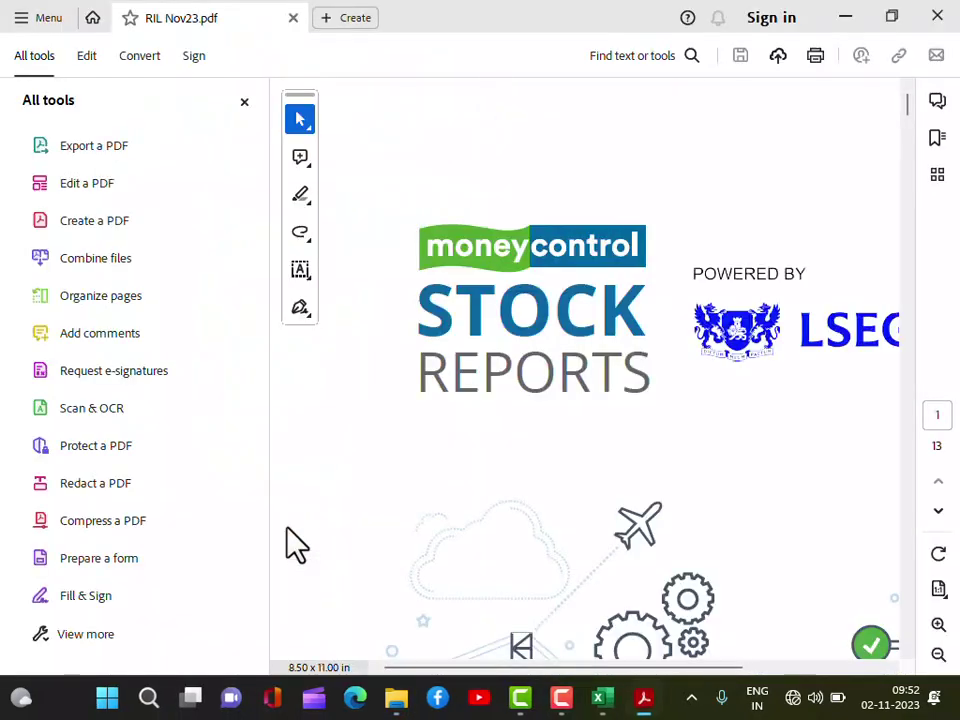
{"action": "left_click", "coordinate": [244, 101]}
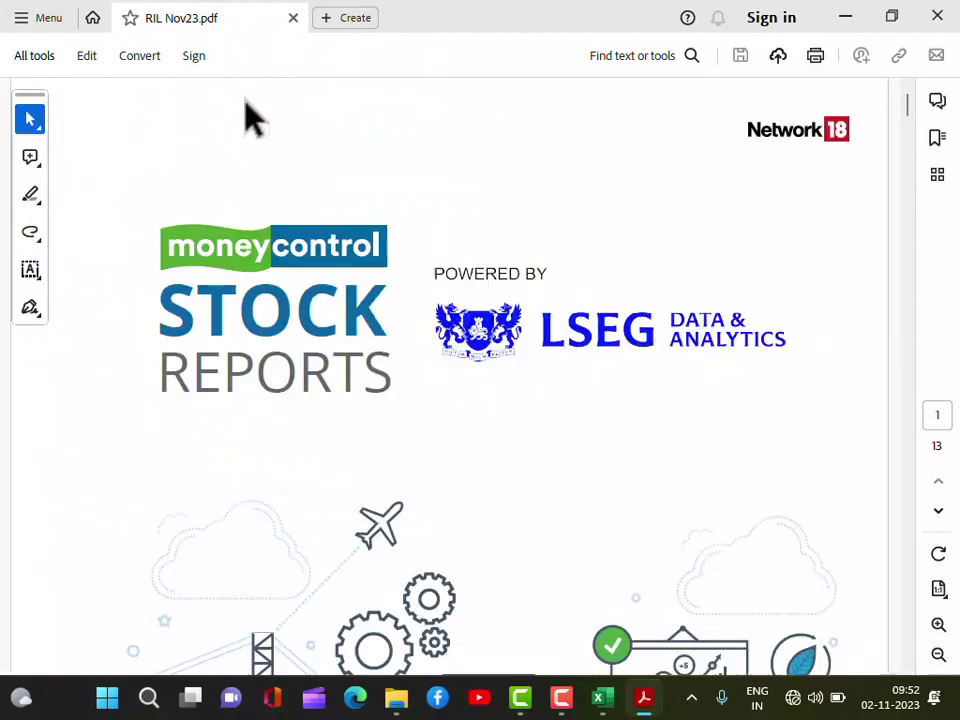